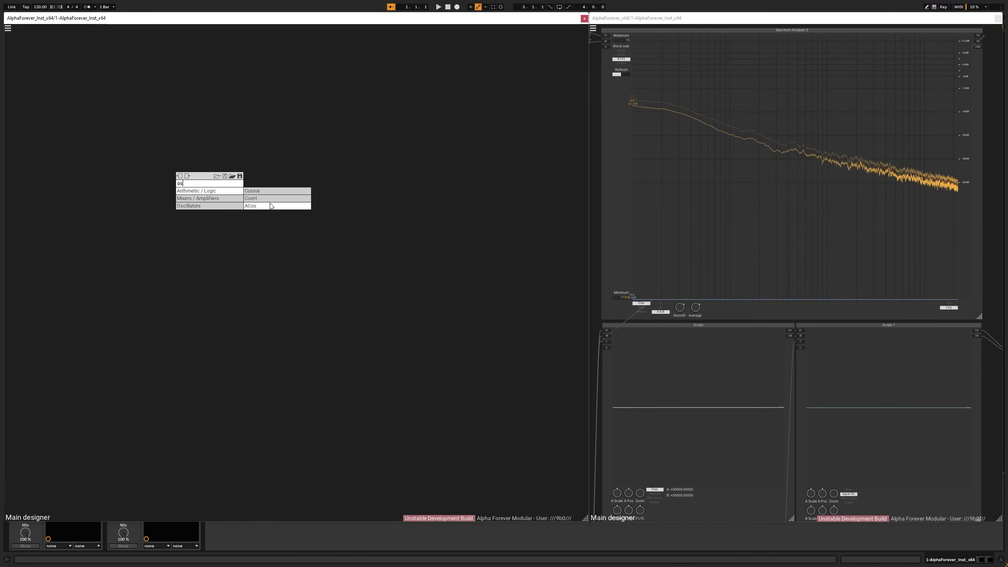
Step: Add an OSC Multi oscillator to the empty patch and a Filter 4P RC Modulated module beside it
mouse_move(220, 206)
left_click(256, 280)
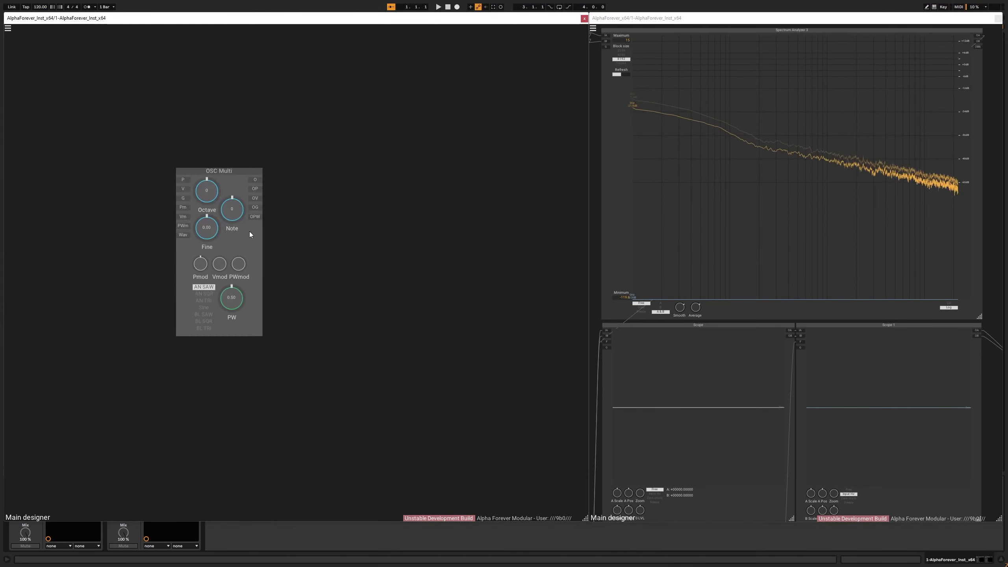
left_click_drag(232, 170, 189, 152)
right_click(287, 183)
type("fil")
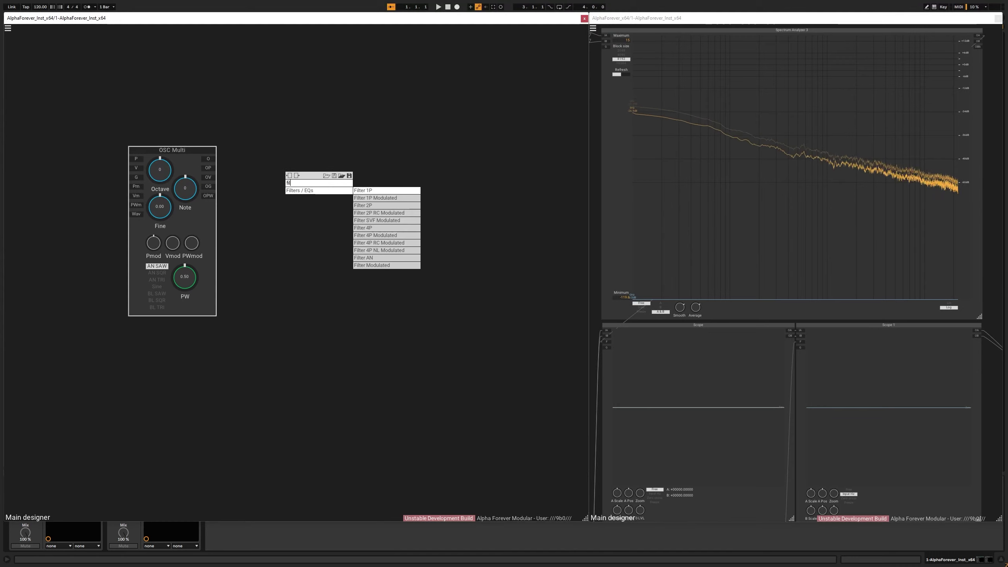
left_click(379, 242)
Step: Add a Gain Lin module to the right of the filter
right_click(422, 205)
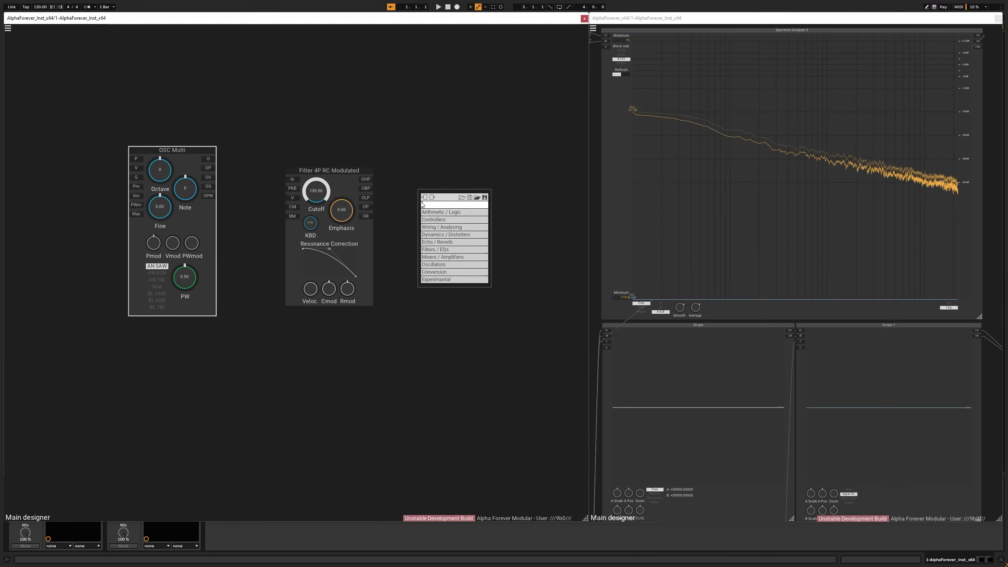
type("gai")
left_click(490, 211)
left_click_drag(332, 103, 364, 181)
Step: Add an ADSR Modulated envelope above the oscillator and filter, and a Midi Note module to its left
right_click(219, 97)
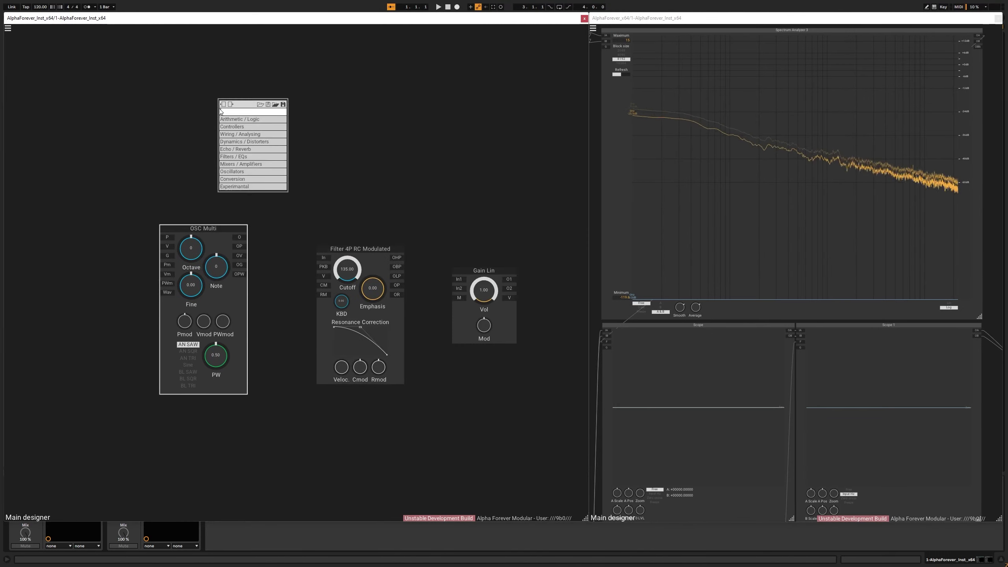
type("adsr")
left_click(290, 118)
right_click(32, 105)
type("midi")
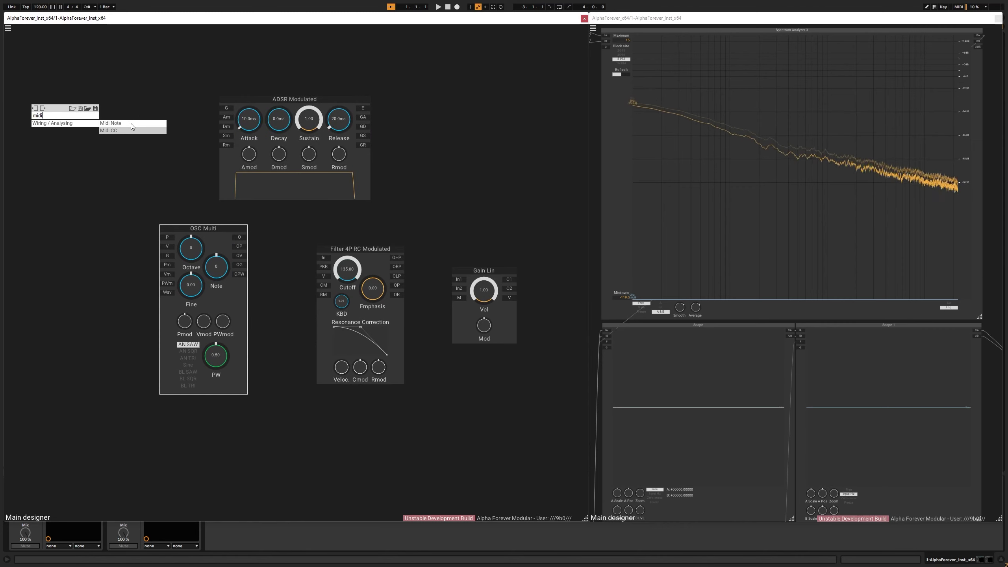
left_click(131, 124)
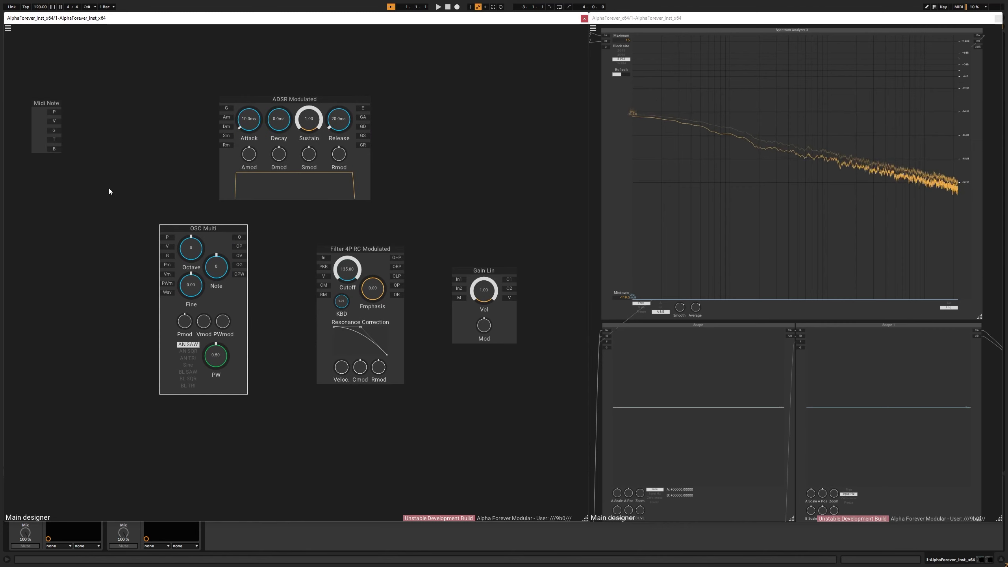
Step: Add a Mixer 4 Lin module and place it between the OSC Multi oscillator and the filter
right_click(106, 187)
type("mixer")
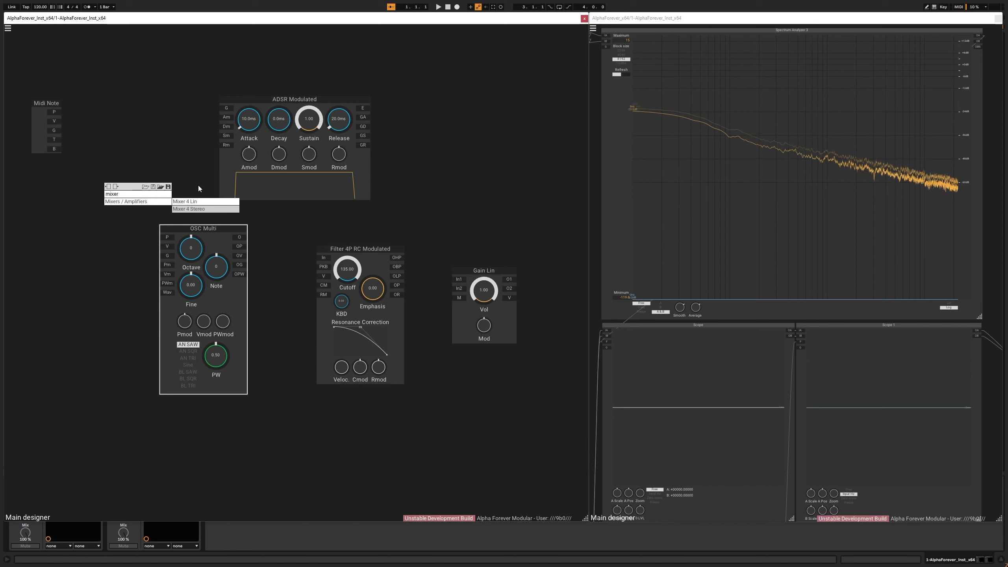
left_click(199, 202)
left_click_drag(193, 184, 123, 187)
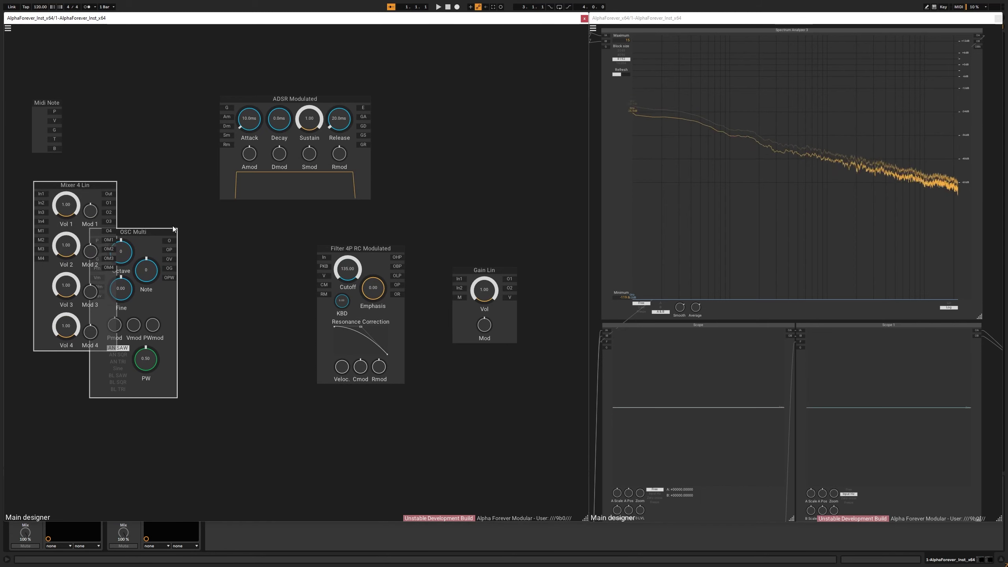
left_click(155, 229)
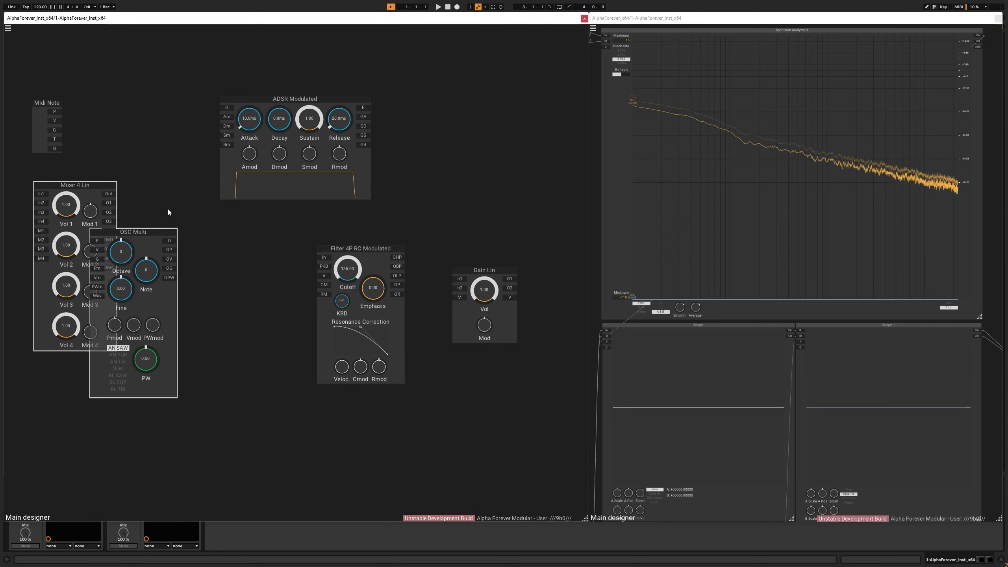
left_click(167, 209)
left_click_drag(100, 192, 256, 235)
Step: Duplicate the OSC Multi oscillator and place the copy directly below the original, with their left edges aligned
left_click(164, 232)
left_click_drag(164, 232, 156, 223)
key("ctrl+v")
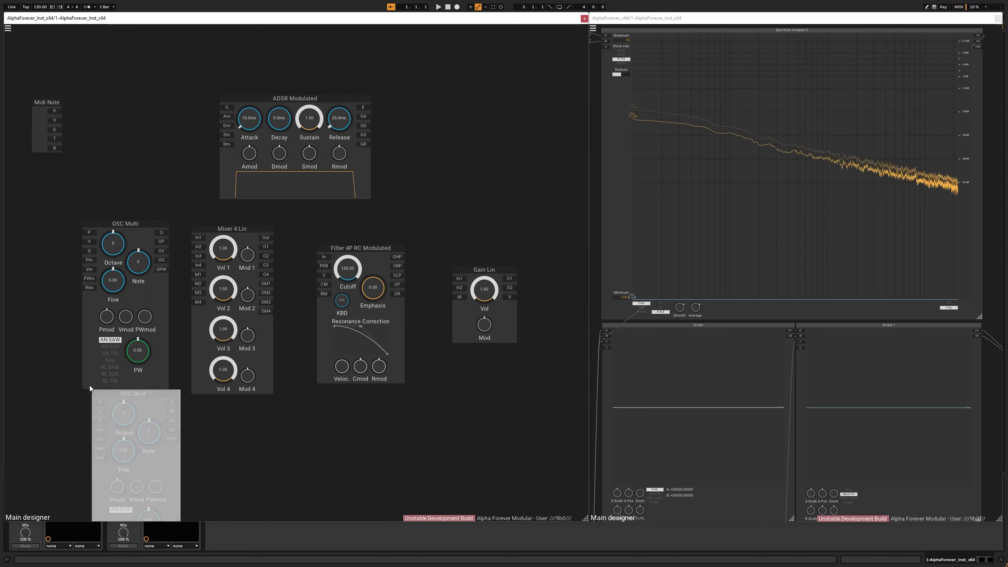
left_click(89, 385, "shift")
key("shift+Left")
left_click(211, 427)
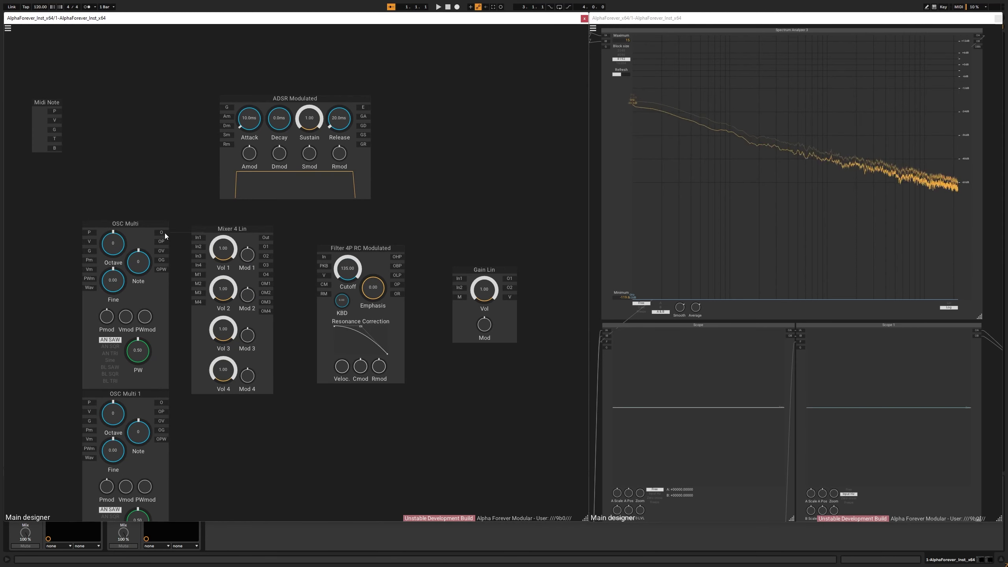
Step: Connect the O outputs of the two oscillators to the mixer's In1 and In2
left_click_drag(165, 233, 201, 239)
mouse_move(161, 403)
left_mouse_down()
mouse_move(198, 231)
mouse_move(164, 345)
mouse_move(165, 401)
left_mouse_up()
left_click(202, 238)
Step: Connect the upper oscillator's OP and OV outputs to the lower oscillator's P and V inputs
left_click_drag(231, 226, 128, 301)
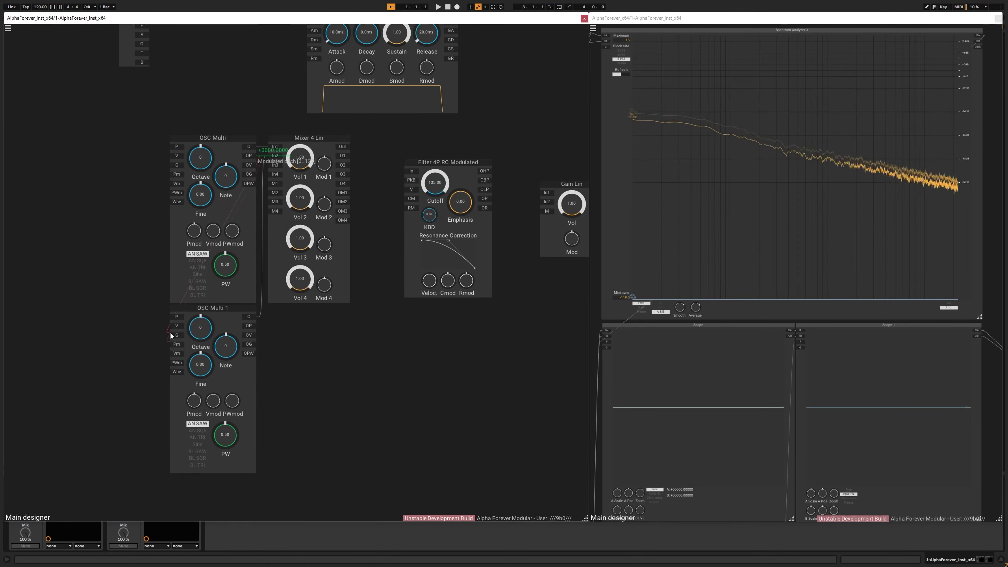
left_click_drag(170, 332, 174, 317)
left_click_drag(318, 349, 361, 375)
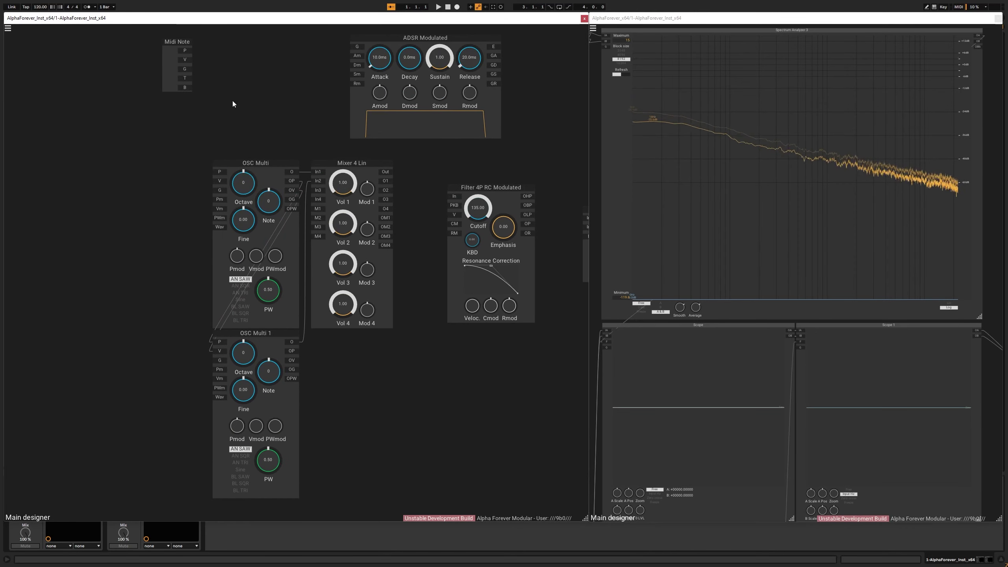
Step: Connect Midi Note's P output to the upper oscillator's P input and its G output to the ADSR's G input
left_click_drag(183, 48, 218, 173)
scroll(234, 126, "up", 3)
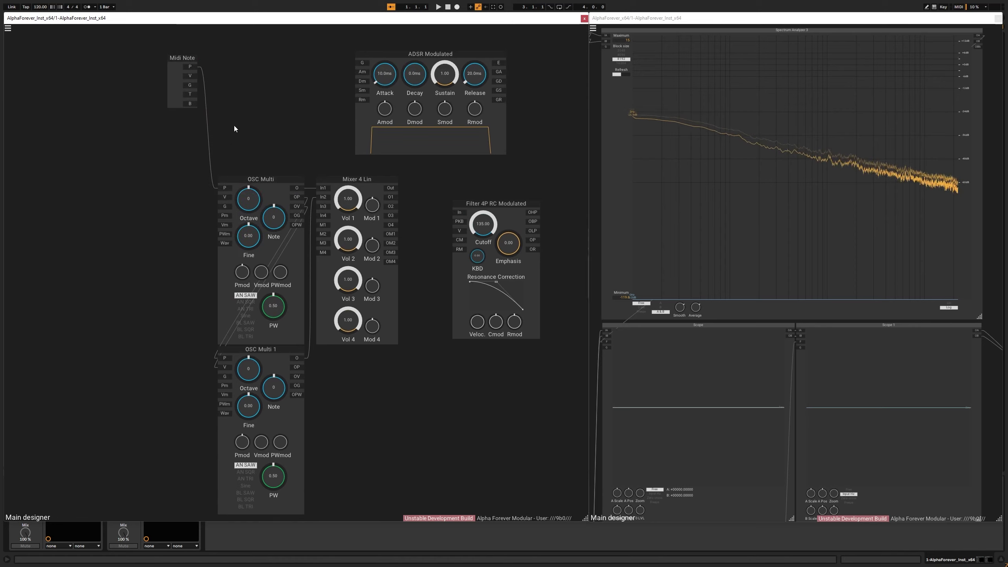
left_click_drag(194, 88, 364, 92)
left_click_drag(375, 84, 448, 94)
Step: Connect the ADSR's E output to the Gain Lin's M input and set the Gain Lin's Vol to 0.00
left_click_drag(427, 70, 173, 68)
left_click_drag(302, 100, 338, 281)
left_click_drag(366, 272, 370, 367)
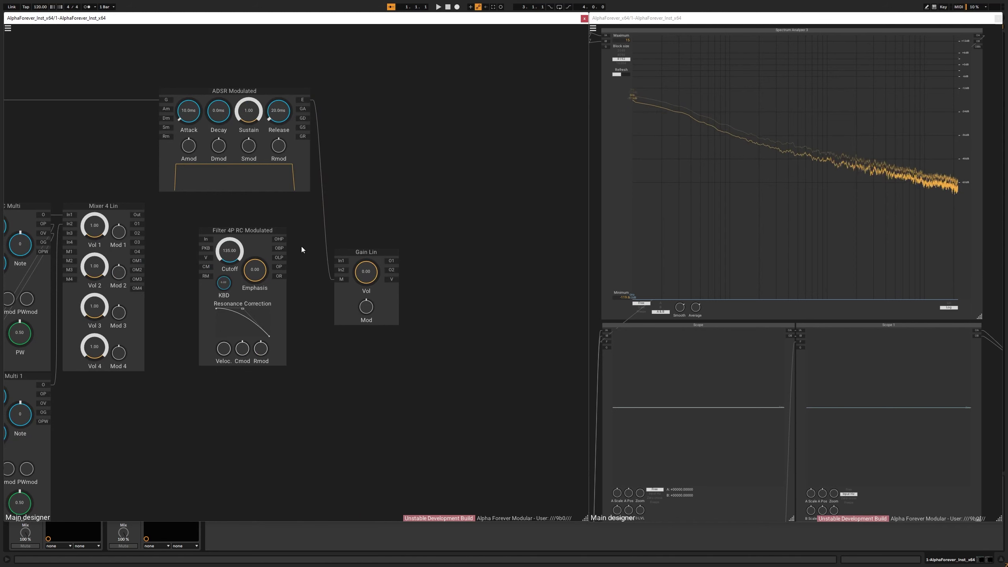
Step: Connect the filter's OLP output to the Gain Lin's In1 and In2, and the mixer's Out to the filter's In
left_click_drag(282, 257, 341, 267)
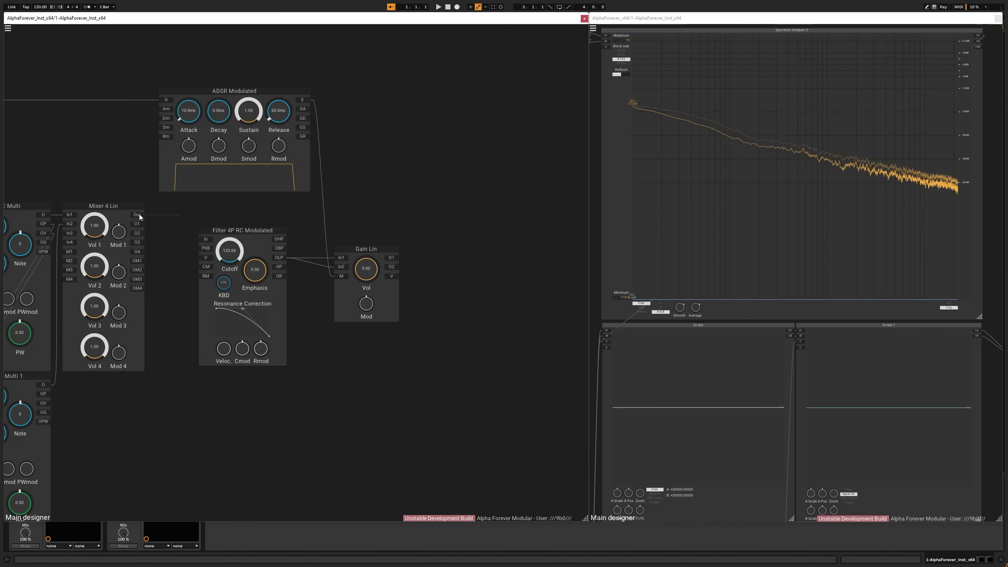
left_click_drag(139, 214, 480, 413)
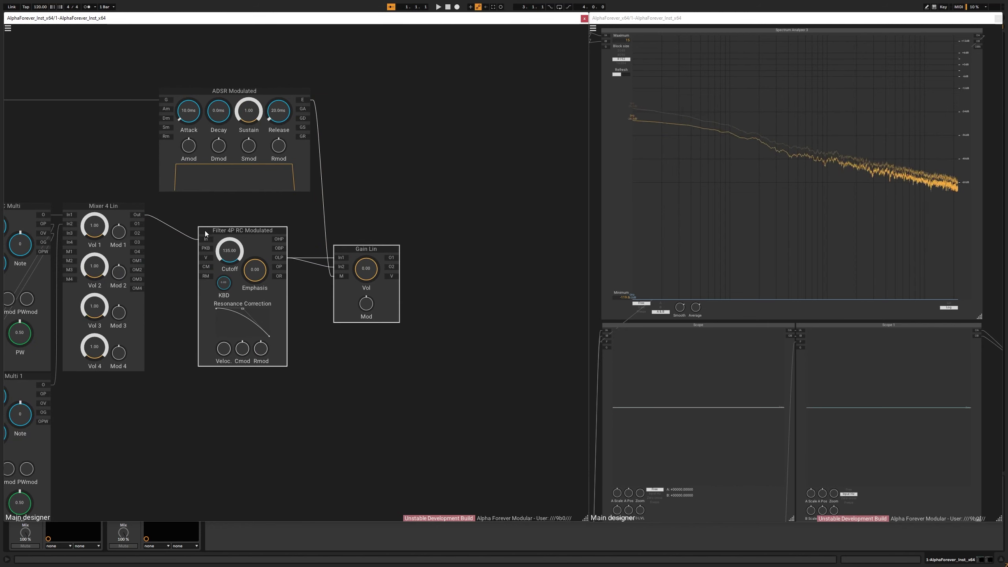
Step: Move the filter and Gain Lin up so the filter lines up with the mixer, and bring the Gain Lin closer to the filter
left_click_drag(205, 234, 206, 208)
left_click(359, 224)
left_click_drag(359, 224, 345, 224)
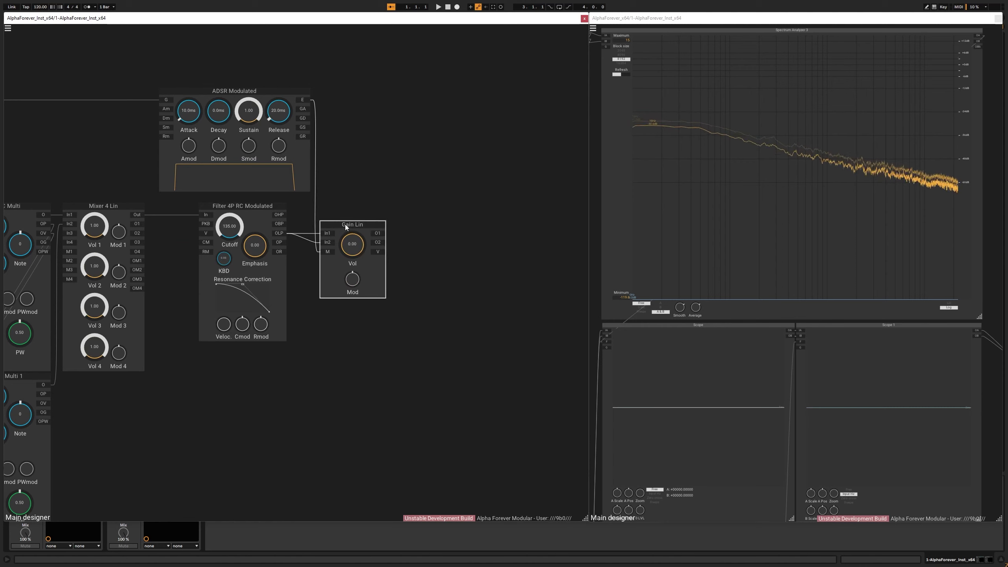
Step: Turn up the Gain Lin's Mod amount and create output ports from its O1 and O2 outputs
left_click(370, 182)
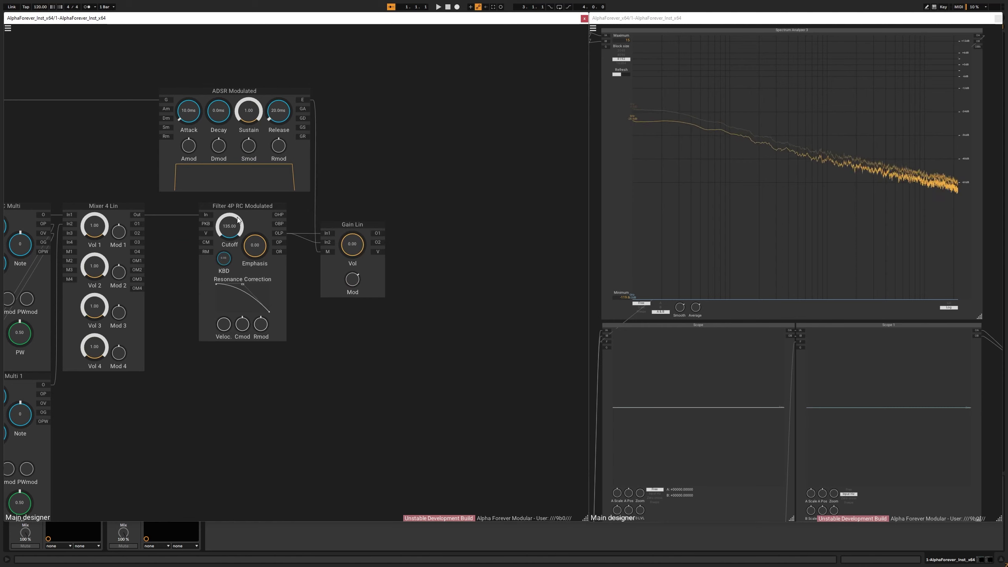
double_click(381, 233)
double_click(379, 242)
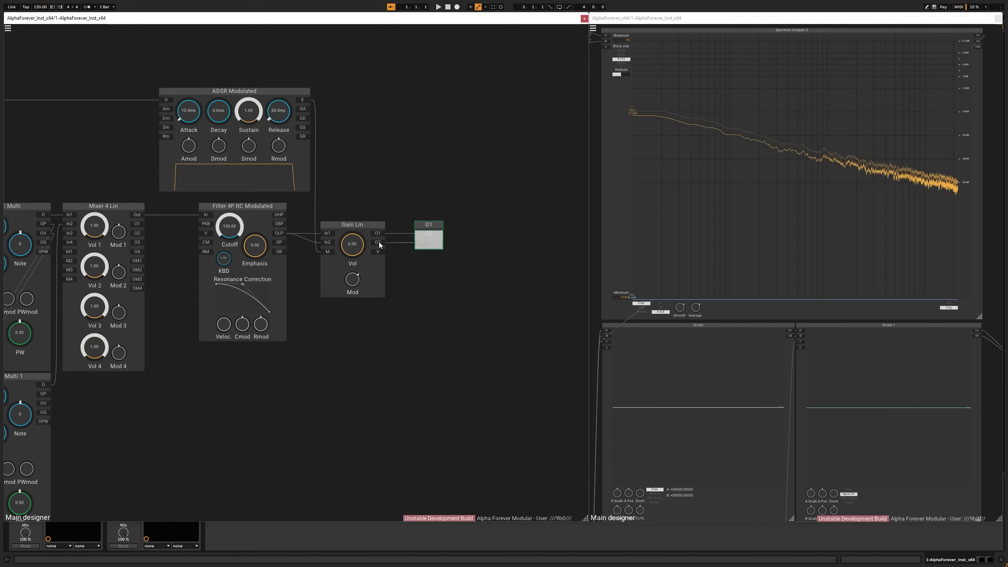
Step: Create a constant value module on the upper oscillator's V input and set it to 0.25
left_click_drag(343, 171, 652, 169)
left_click_drag(348, 144, 288, 144)
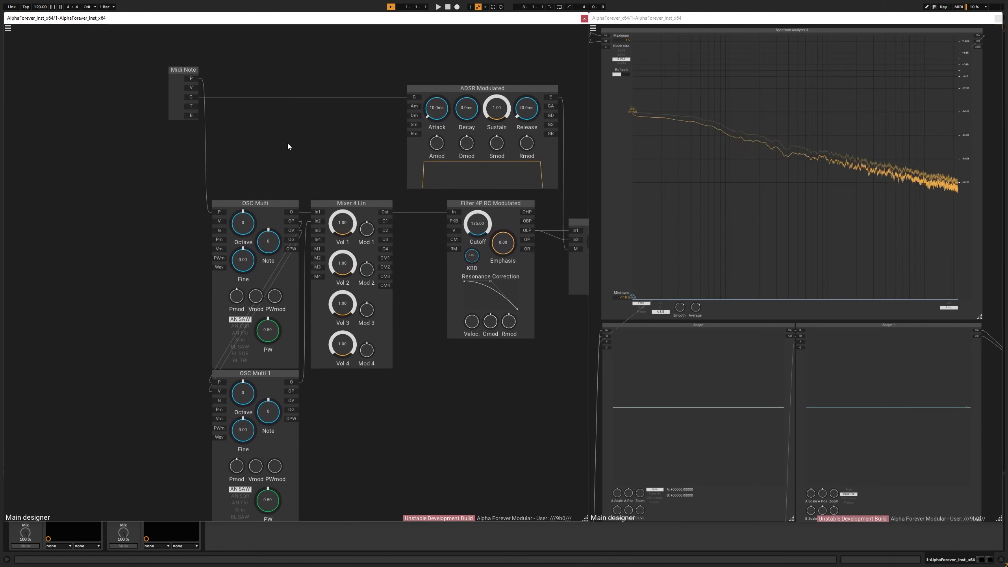
scroll(295, 147, "down", 2)
scroll(294, 150, "down", 2)
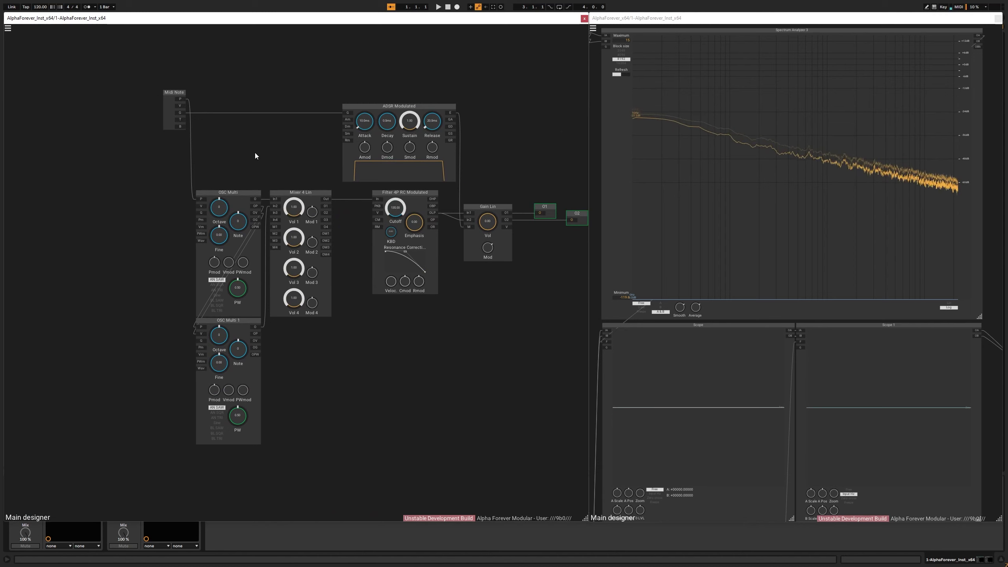
double_click(202, 206)
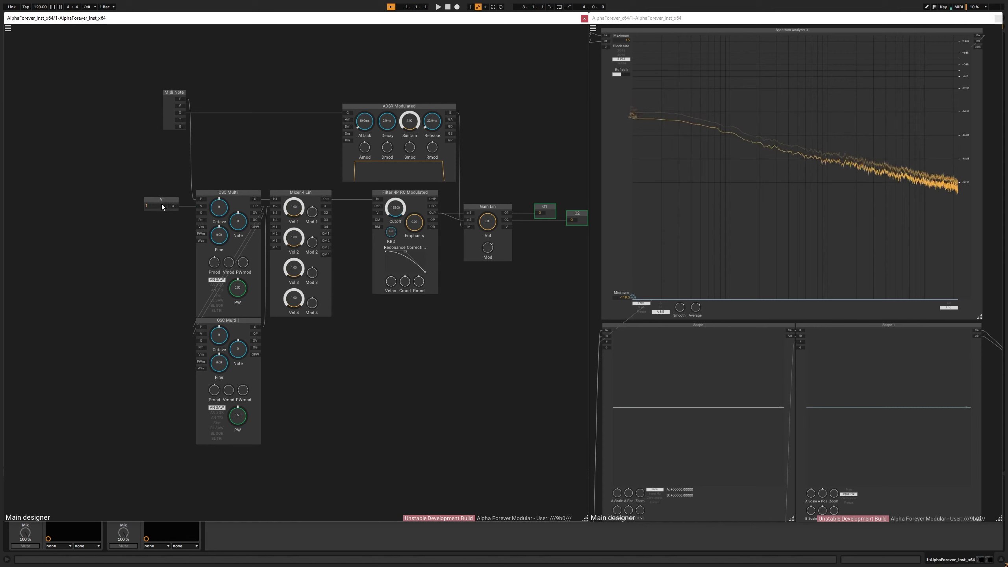
double_click(156, 207)
type("0.25")
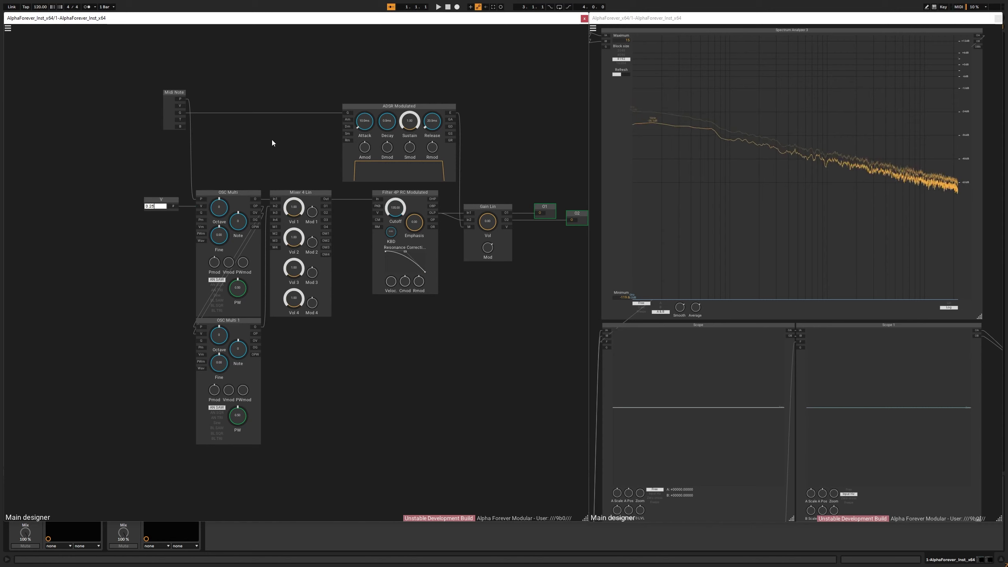
left_click(362, 406)
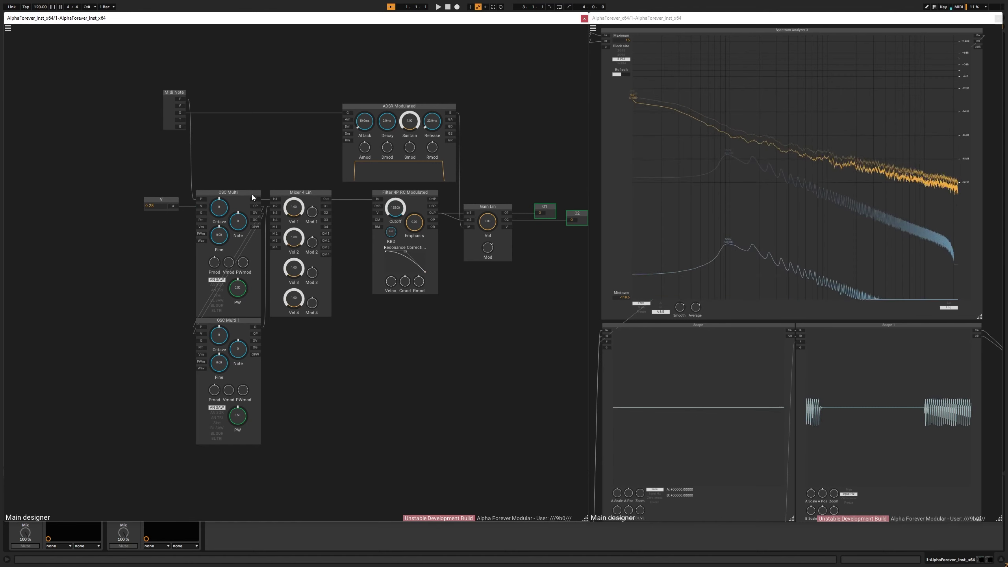
Step: Align the right edges of the Midi Note module and the V constant module
left_click_drag(121, 71, 206, 225)
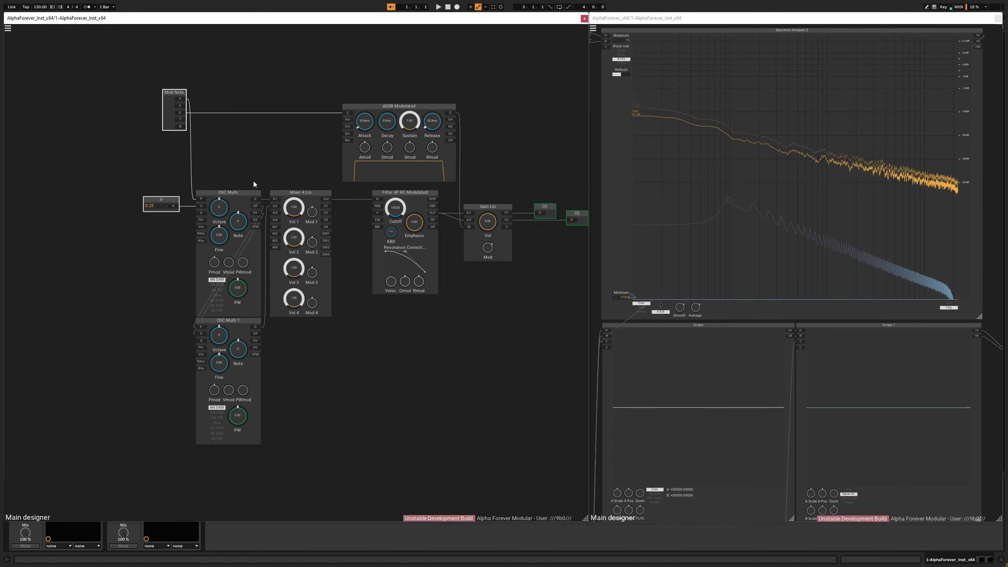
key("Right")
left_click(263, 150)
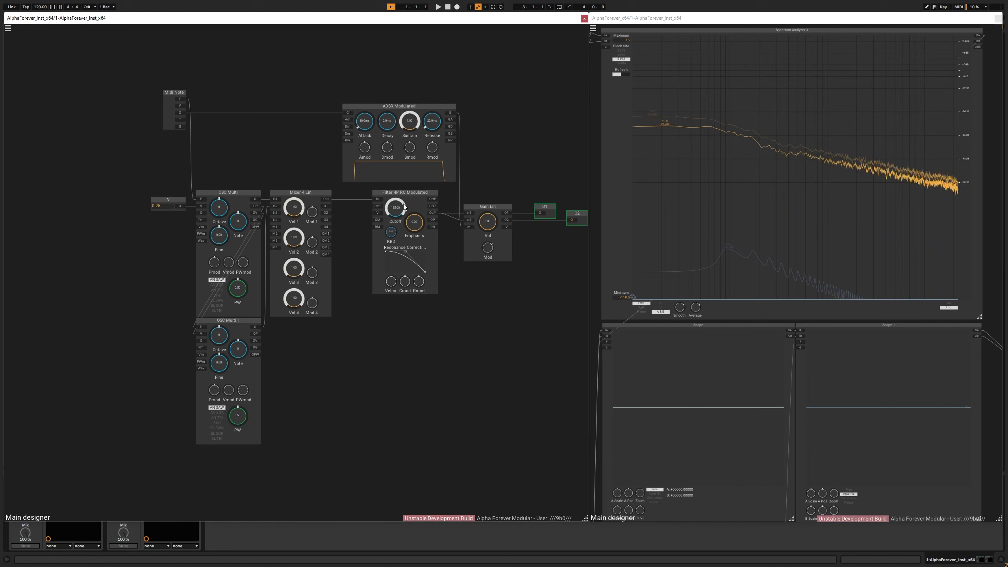
Step: Align the filter's right edge with the right edge of the ADSR Modulated module
left_click_drag(406, 192, 419, 192)
left_click_drag(344, 90, 478, 333)
key("Right")
left_click(526, 180)
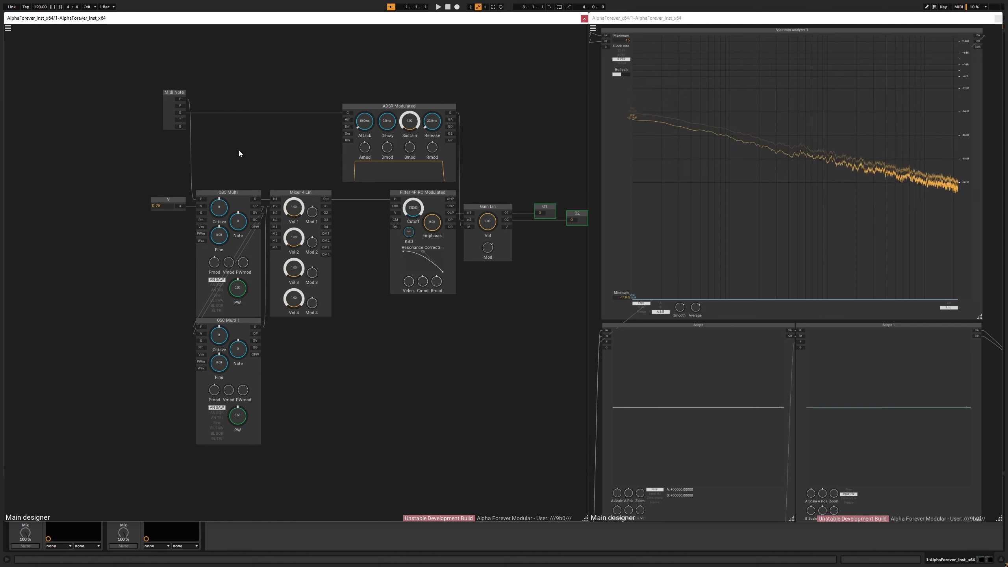
Step: Move the Midi Note, V constant, both oscillators and the mixer together to the left, away from the filter
left_click(434, 193)
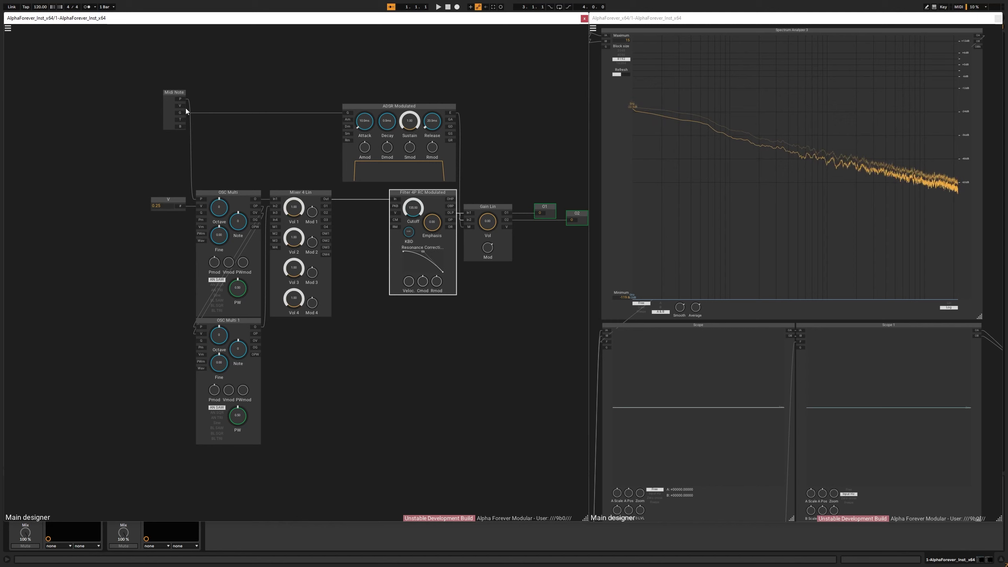
left_click_drag(138, 65, 340, 492)
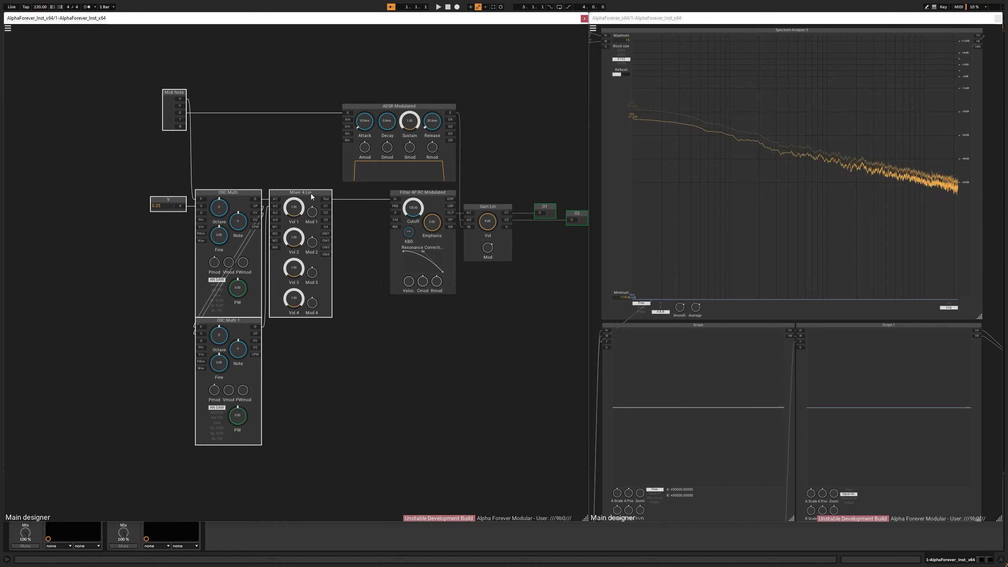
left_click_drag(310, 193, 253, 192)
Step: Move the Gain Lin and its two output ports to the right to leave a wide gap after the filter
scroll(361, 186, "right", 5)
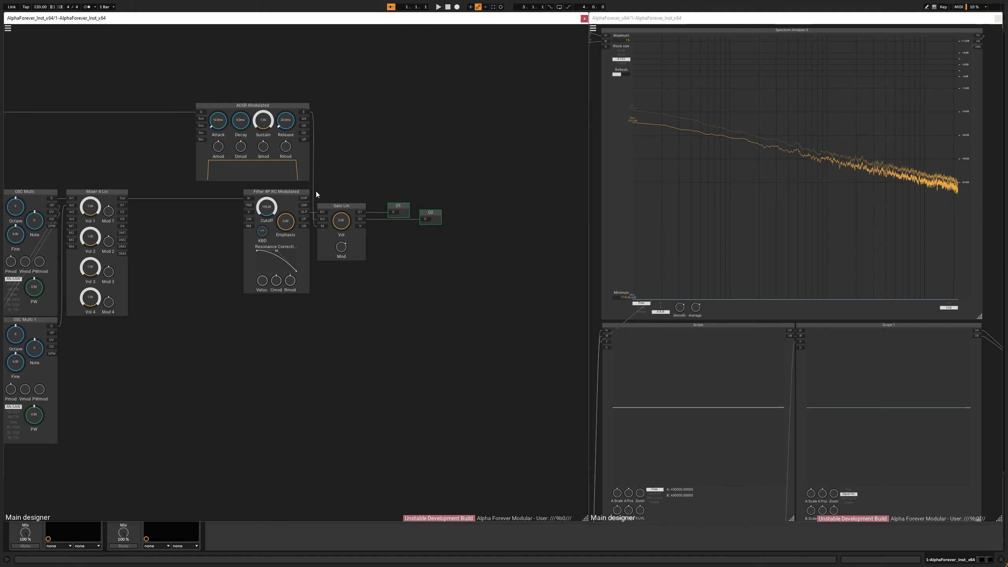
left_click_drag(315, 194, 487, 280)
left_click_drag(324, 208, 508, 210)
left_click(399, 158)
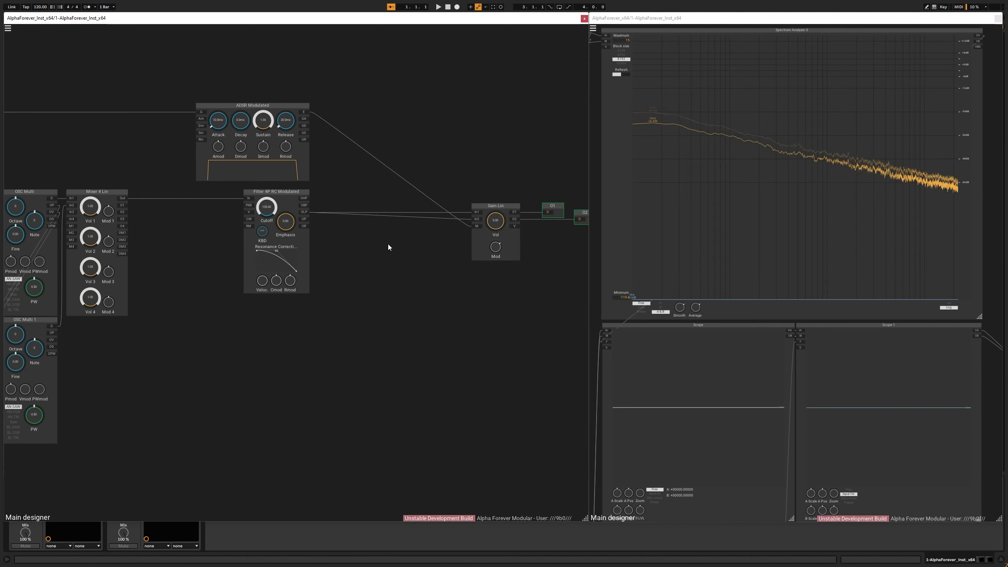
Step: Insert a Scope between the filter's OLP output and the Gain Lin's inputs and position it in the gap
scroll(368, 230, "up", 3)
left_click_drag(369, 230, 327, 232)
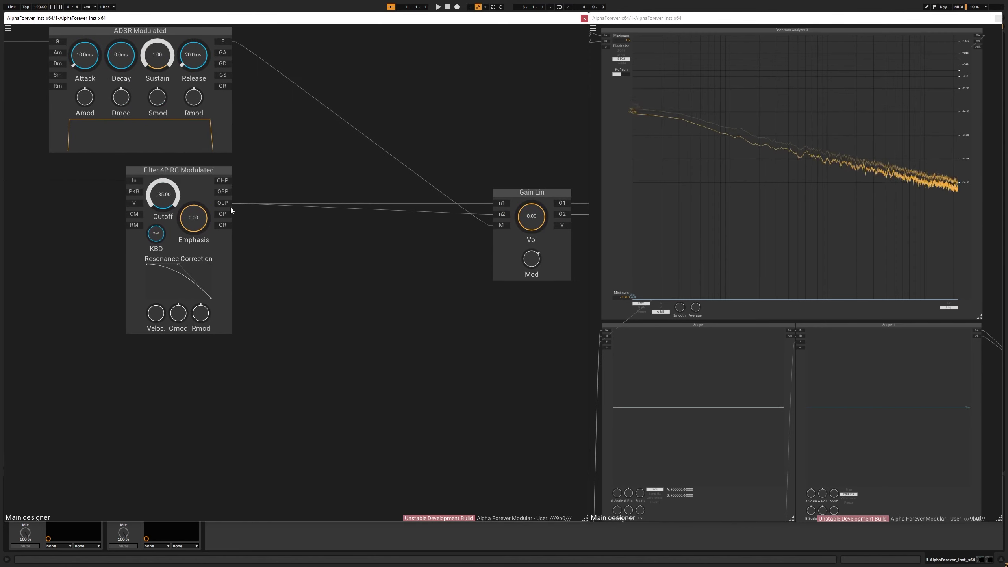
right_click(227, 204)
mouse_move(254, 216)
left_click(300, 215)
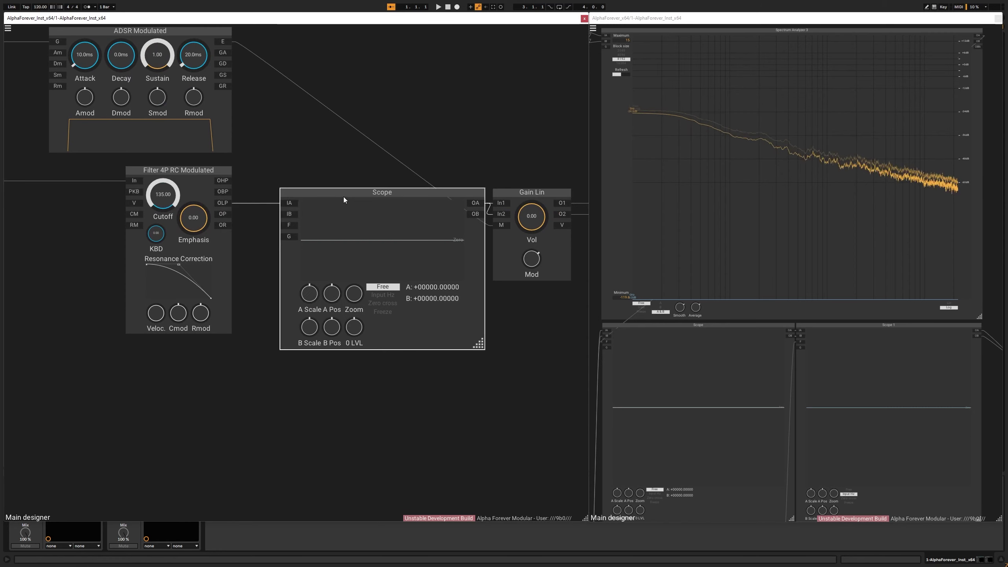
left_click_drag(344, 197, 337, 197)
left_click_drag(329, 158, 406, 189)
scroll(405, 160, "down", 2)
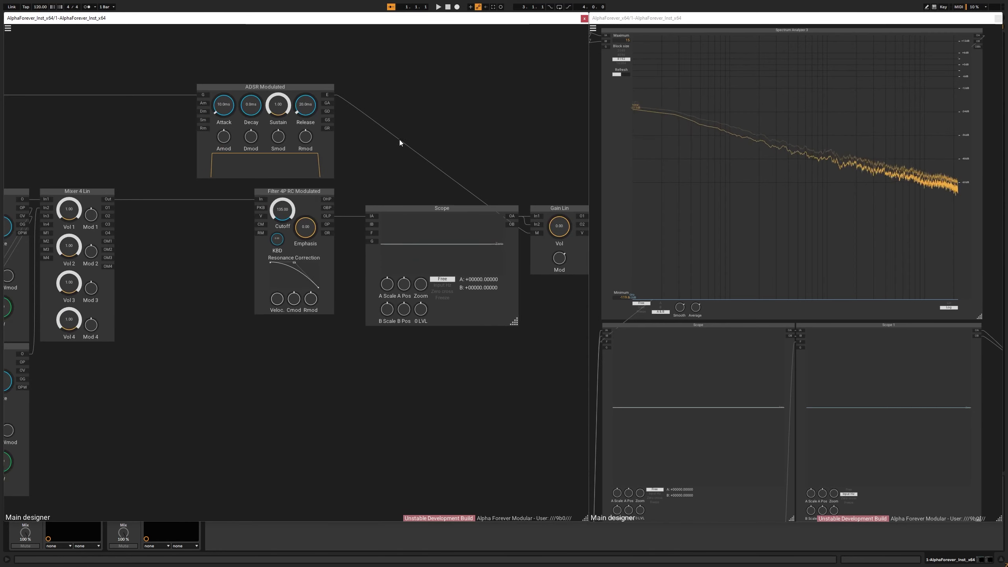
Step: Align the ADSR Modulated module's right edge with the right edge of the Scope
left_click(319, 89)
left_click(472, 211, "shift")
key("shift+Right")
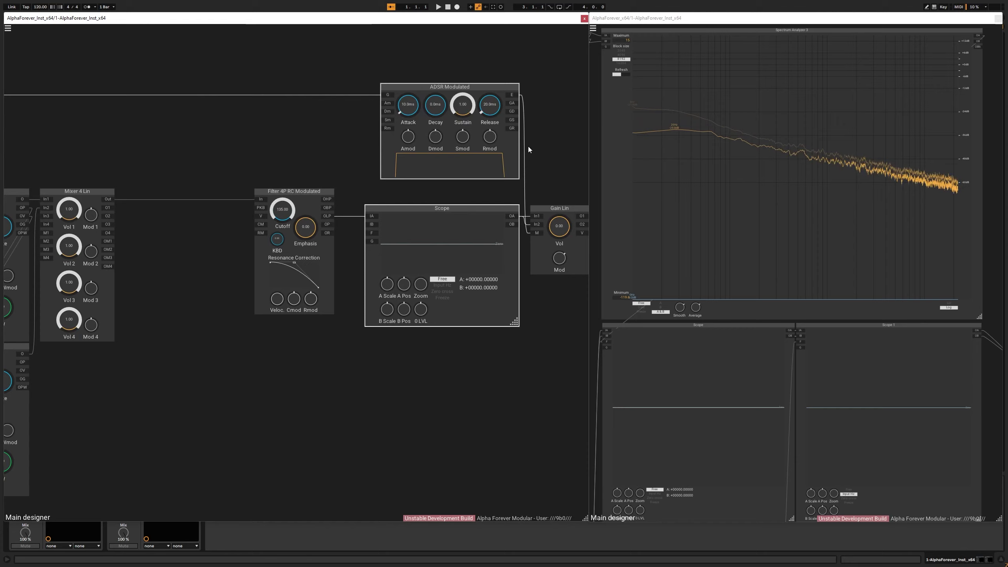
Step: Insert a Pitch->Hz converter between the Midi Note's P output and the Scope's F input, and place it above the filter
left_click_drag(308, 138, 400, 155)
scroll(400, 154, "down", 2)
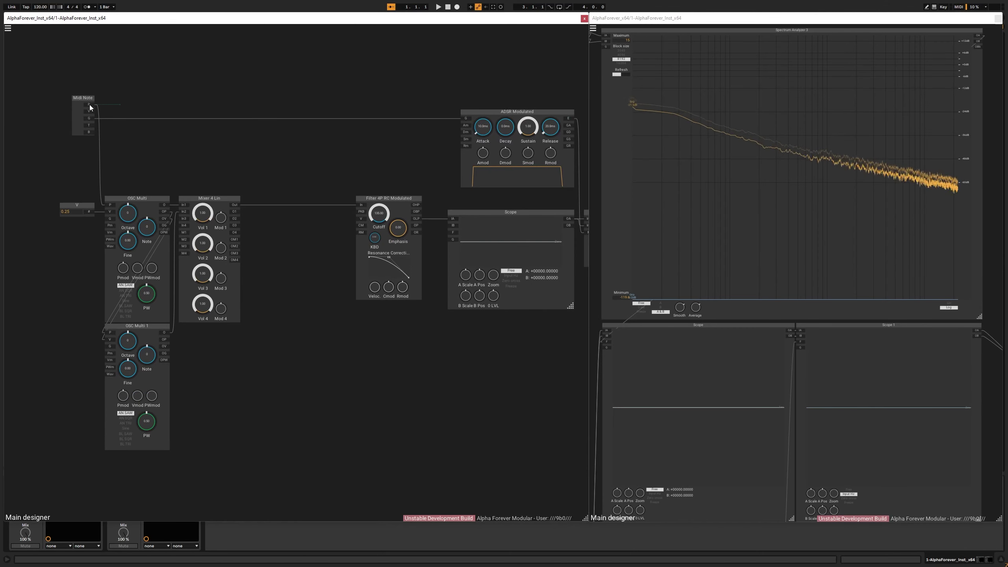
left_click_drag(90, 104, 452, 233)
type("hz")
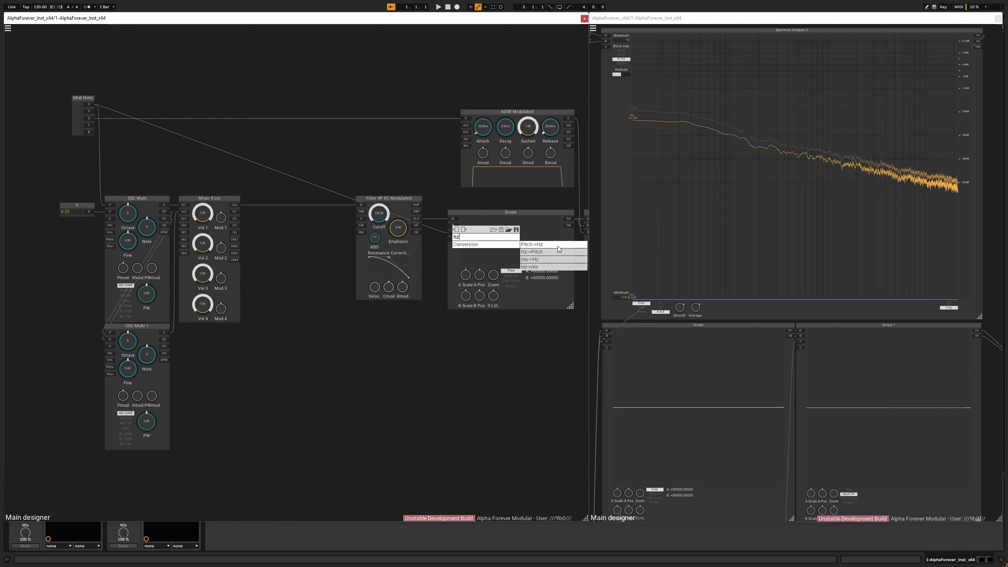
left_click(558, 245)
left_click_drag(397, 232, 406, 99)
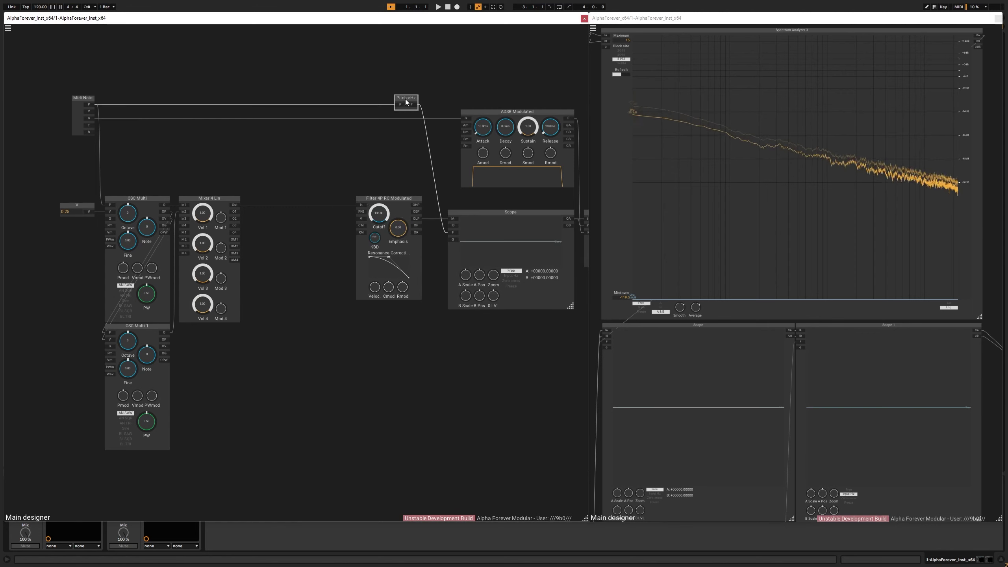
Step: Right-align the Pitch->Hz with the filter, shift both closer to the Scope, and set the Scope's mode to Input Hz
left_click(395, 197, "shift")
key("Right")
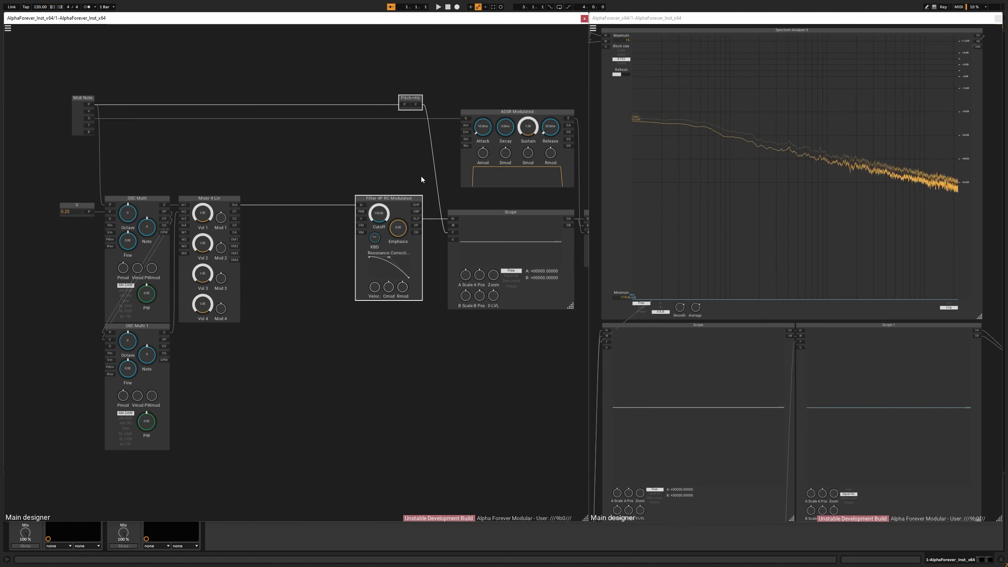
left_click_drag(404, 195, 420, 195)
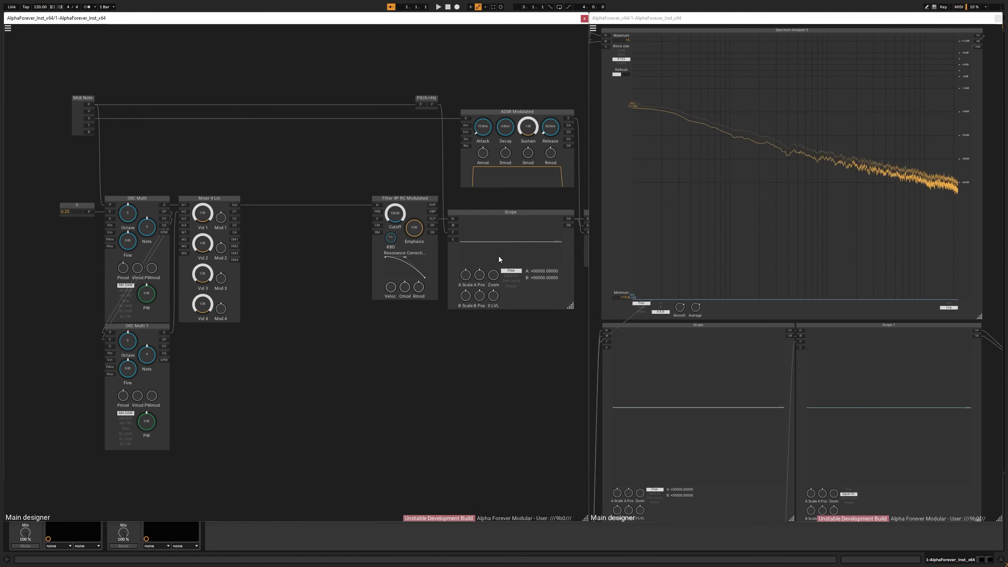
left_click(510, 276)
Step: Connect the Midi Note's G output to OSC Multi's G input, and OSC Multi's OG output to OSC Multi 1's G input
scroll(467, 372, "down", 1)
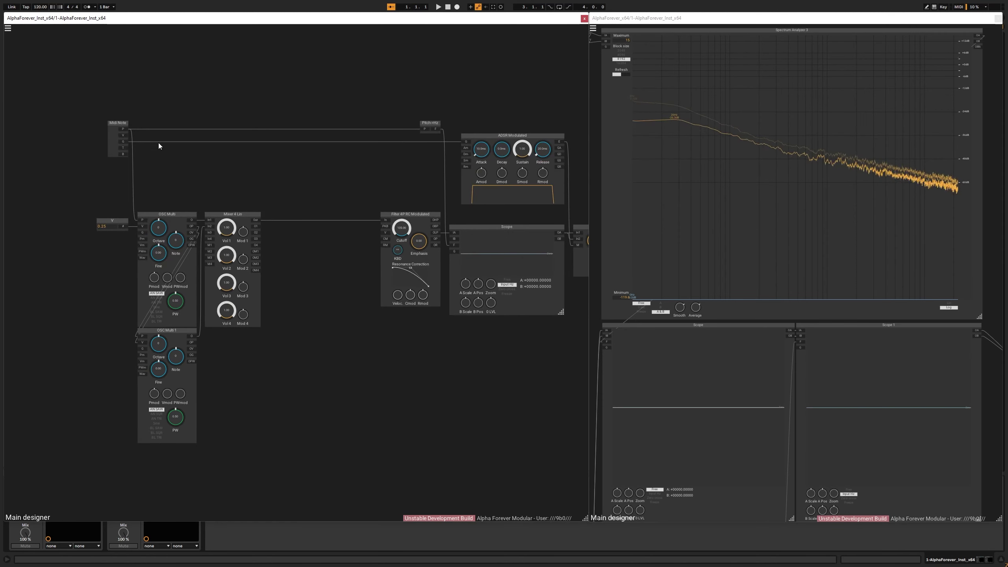
scroll(167, 154, "up", 2)
left_click_drag(123, 138, 135, 248)
left_click_drag(196, 256, 135, 389)
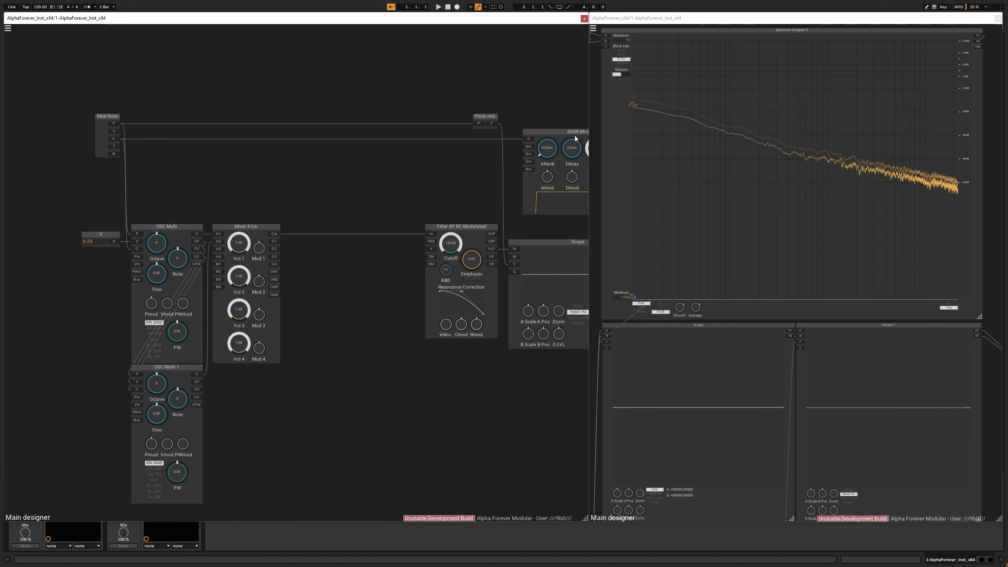
Step: Insert a Con on the gate wire before the ADSR and connect its output to the Scope's G input
double_click(528, 139)
left_click_drag(489, 140, 513, 272)
left_click_drag(470, 176, 440, 82)
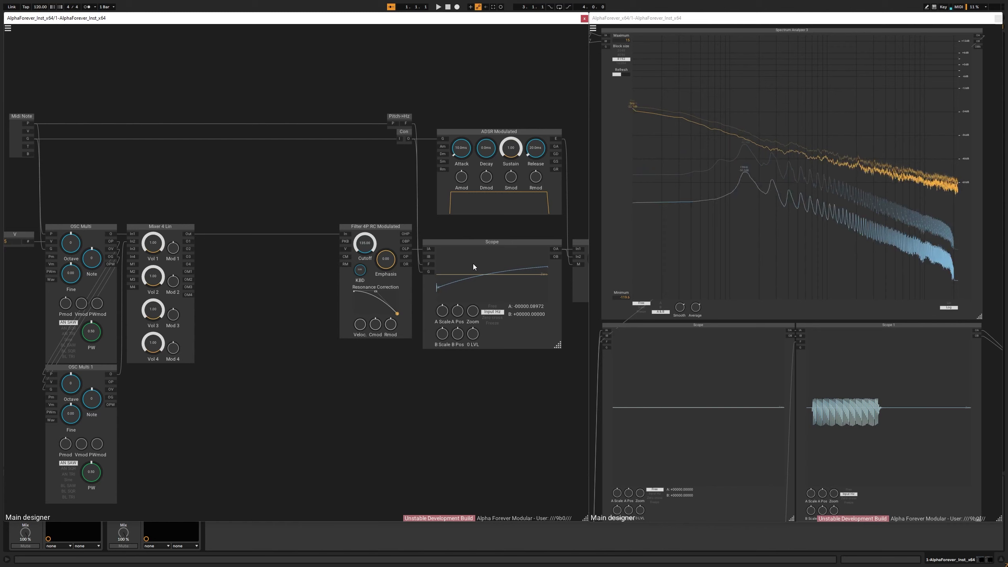
Step: Set both oscillators' waveform to BL SAW, and set the filter's cutoff to 116.77 and emphasis to 0.20
left_click(68, 485)
left_click(71, 344)
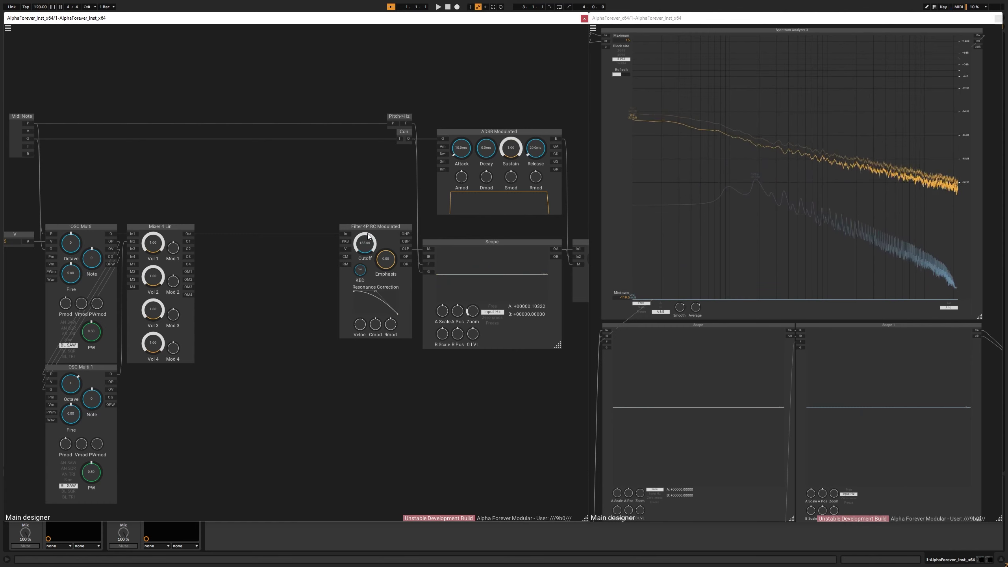
mouse_move(367, 234)
left_mouse_down()
mouse_move(365, 255)
mouse_move(373, 237)
left_mouse_up()
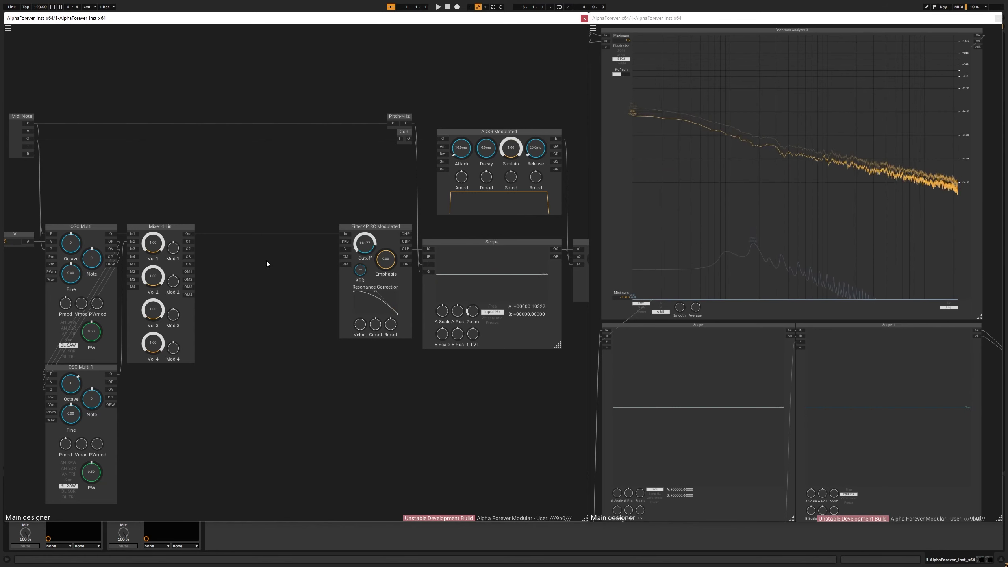
left_click_drag(385, 257, 387, 246)
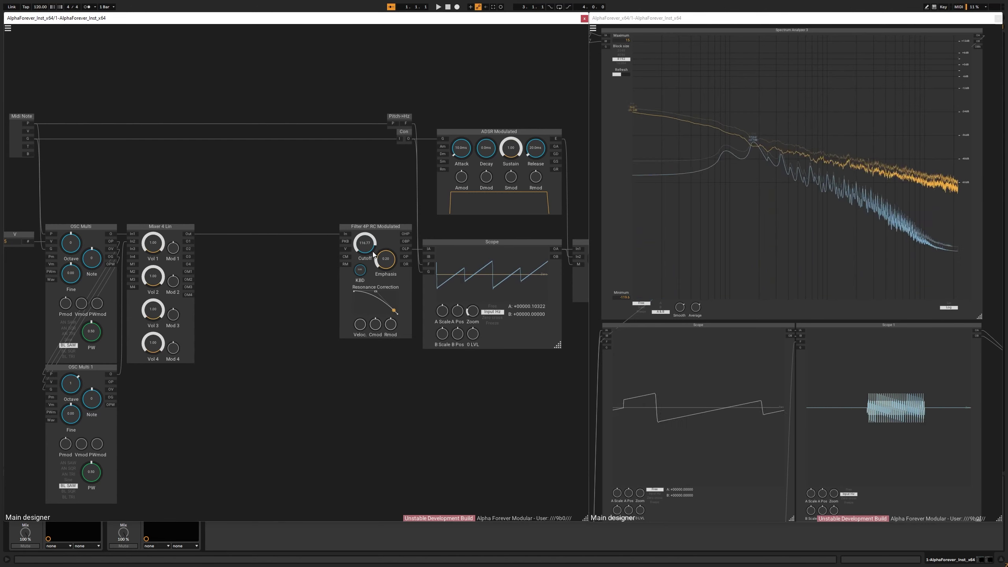
Step: Insert a Con on the mixer-to-filter wire and connect its output to the filter's CM input as well
scroll(279, 249, "up", 3)
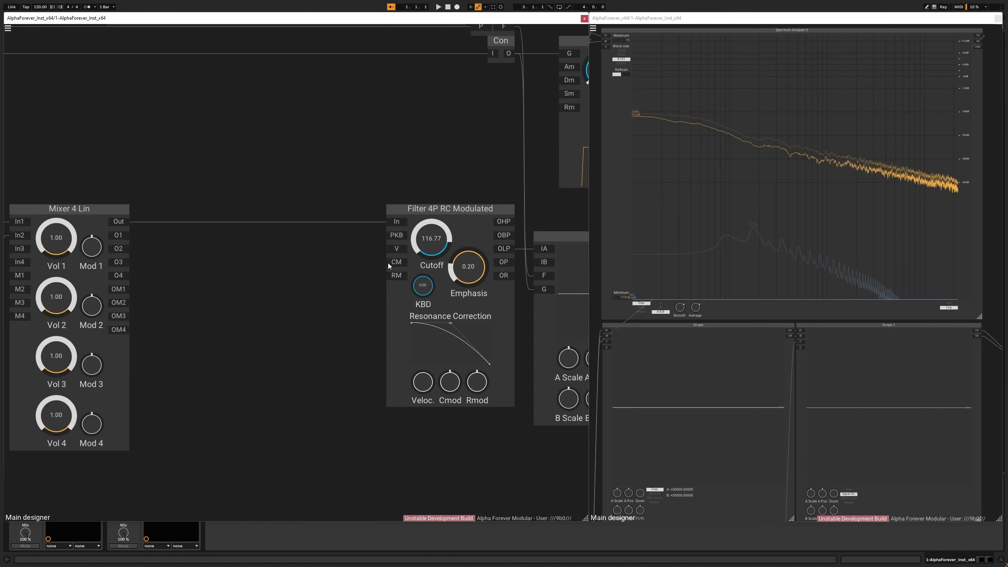
double_click(120, 222)
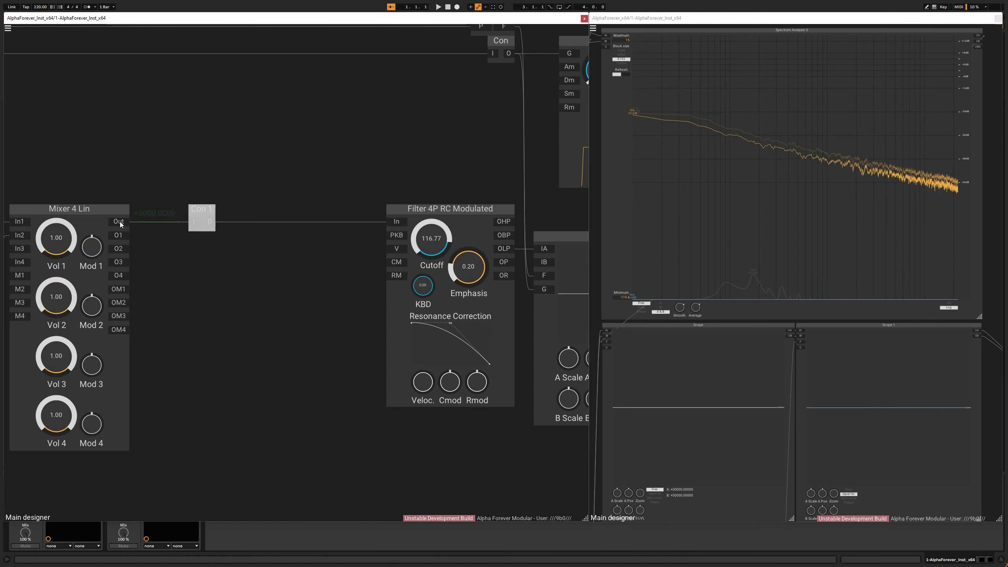
left_click_drag(201, 211, 396, 262)
left_click_drag(262, 215, 226, 211)
scroll(226, 211, "down", 1)
Step: Insert a Mul module on the wire into the filter's CM input
right_click(376, 251)
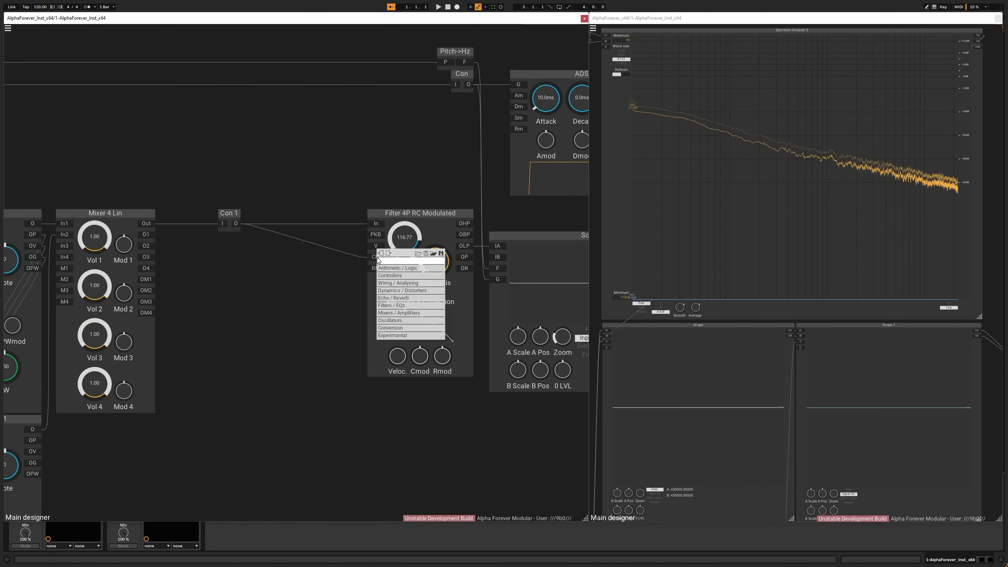
type("mu")
left_click(452, 268)
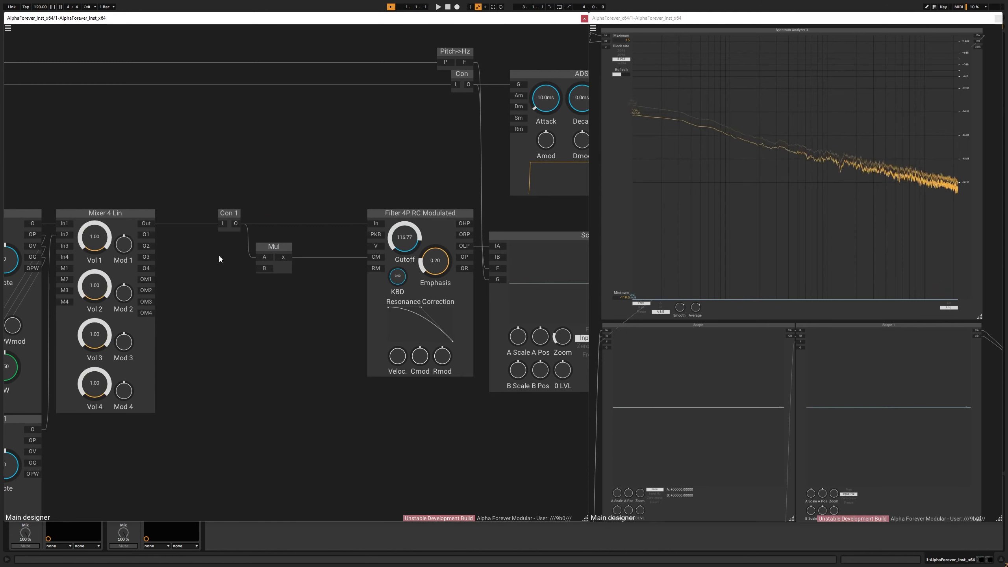
double_click(261, 268)
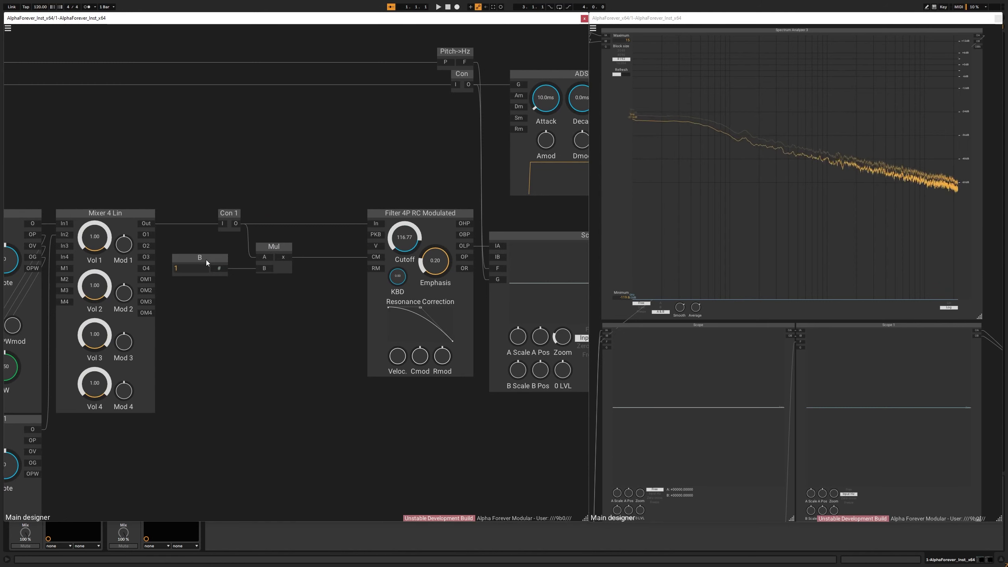
left_click(206, 260)
key("Delete")
Step: Add a knob with a maximum of 60 to the Mul's B input and lower the filter's cutoff to 76.95
double_click(264, 268)
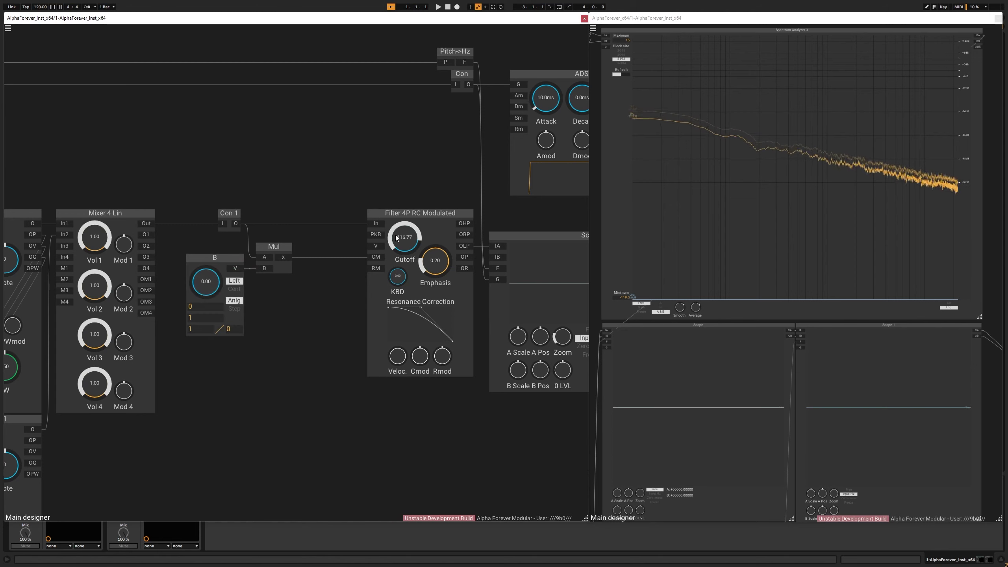
left_click_drag(404, 279, 411, 221)
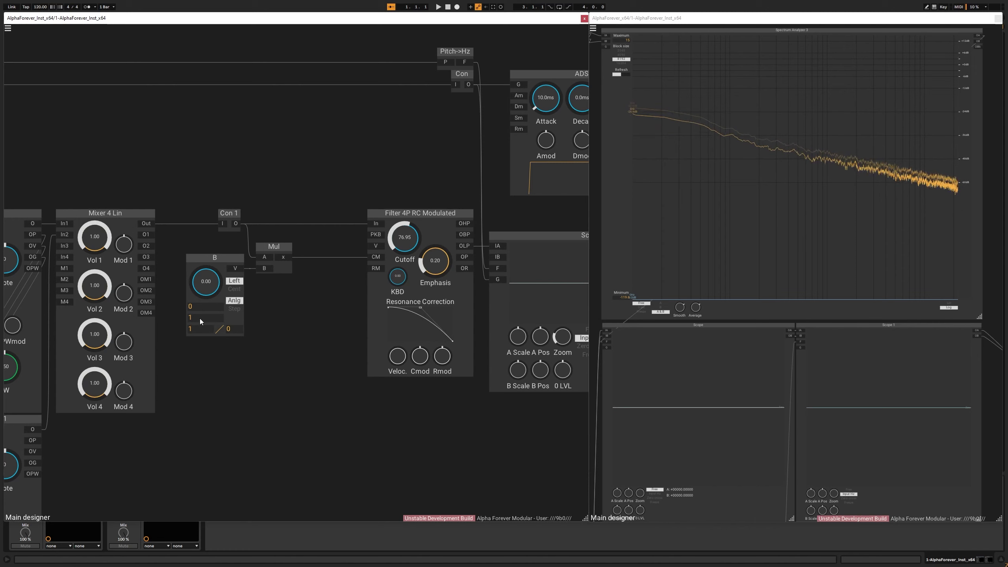
key("Return")
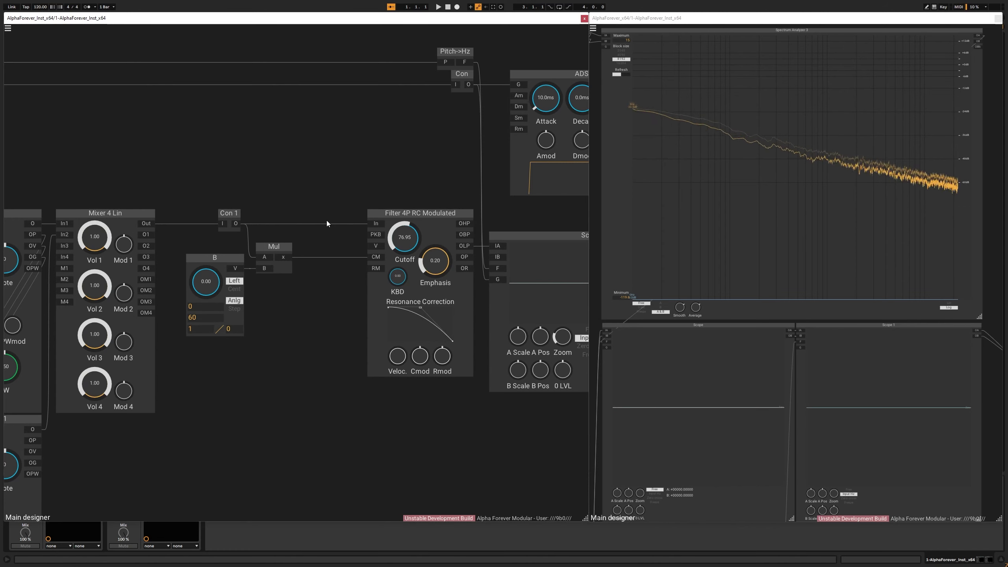
Step: Move all modules before the filter, from the Midi Note to the Mul, together closer to the filter
scroll(321, 215, "down", 3)
left_click_drag(33, 101, 314, 481)
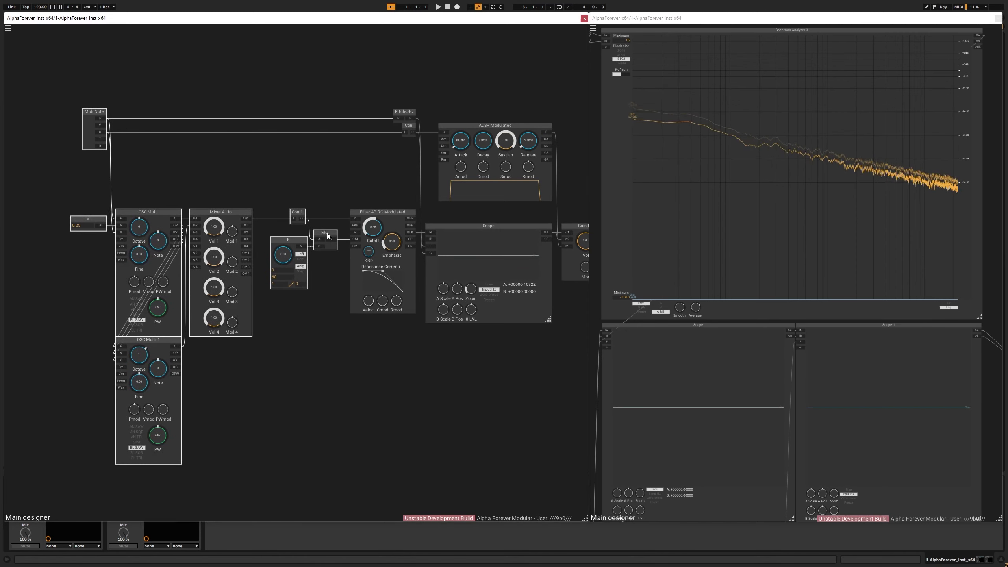
left_click_drag(327, 233, 328, 232)
Step: Turn up the B knob for cutoff modulation and adjust the filter's cutoff and emphasis to suit
scroll(372, 339, "up", 1)
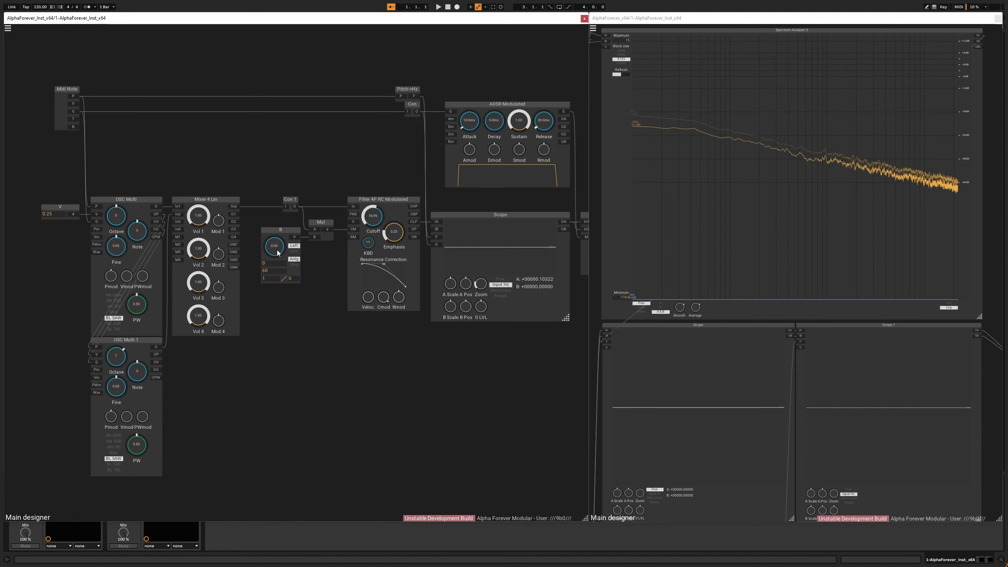
left_click_drag(277, 245, 277, 150)
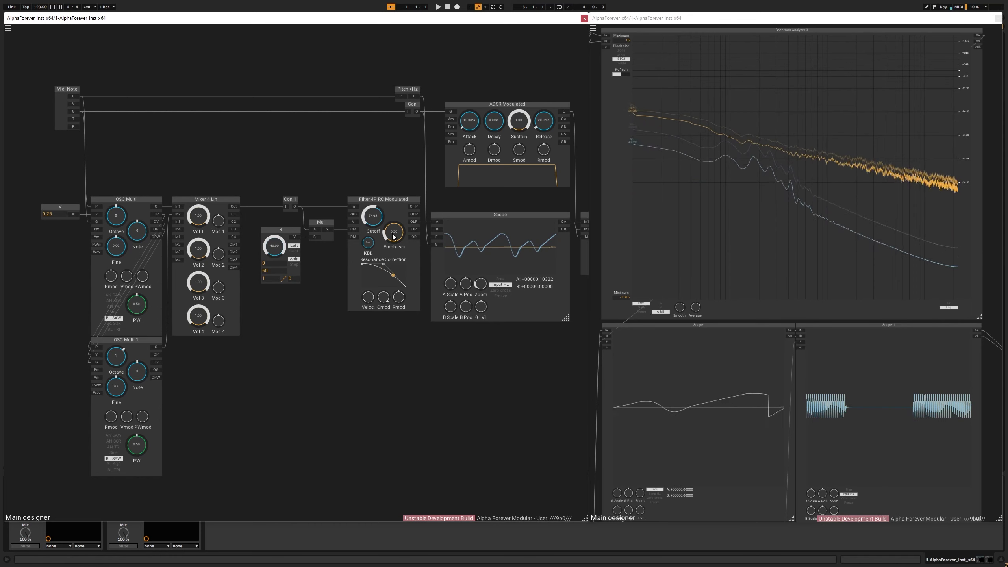
left_click_drag(394, 236, 381, 209)
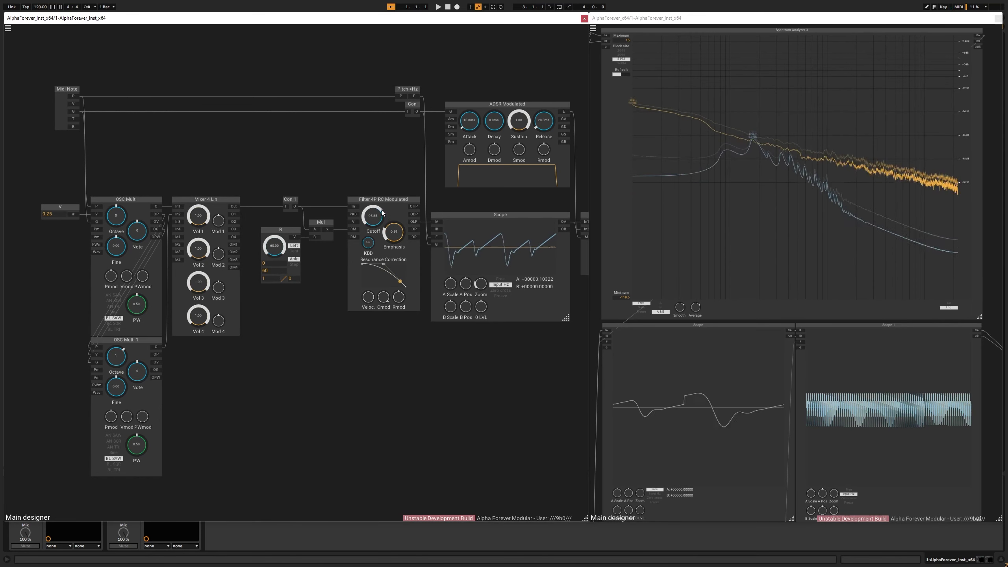
left_click_drag(280, 242, 280, 211)
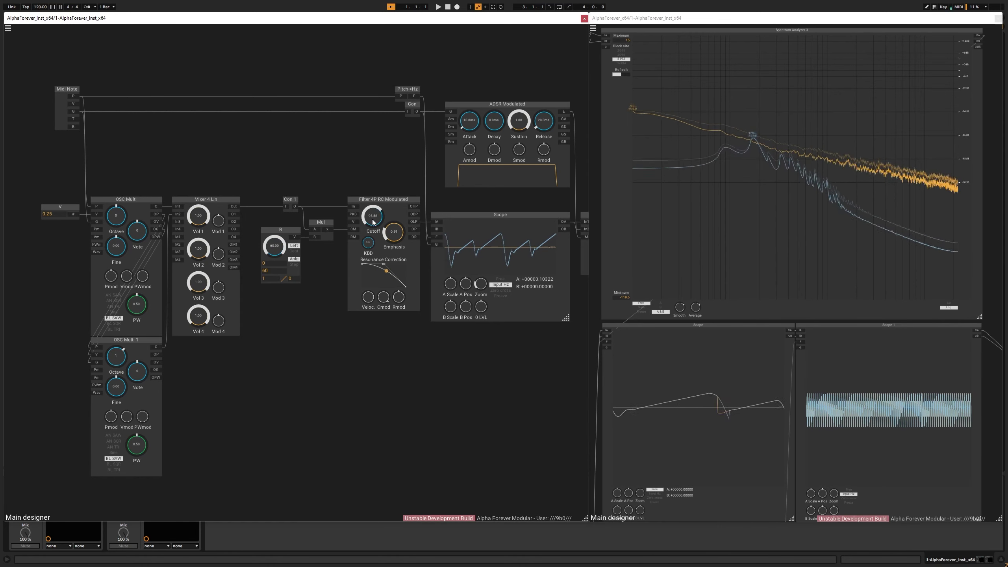
left_click_drag(372, 221, 372, 234)
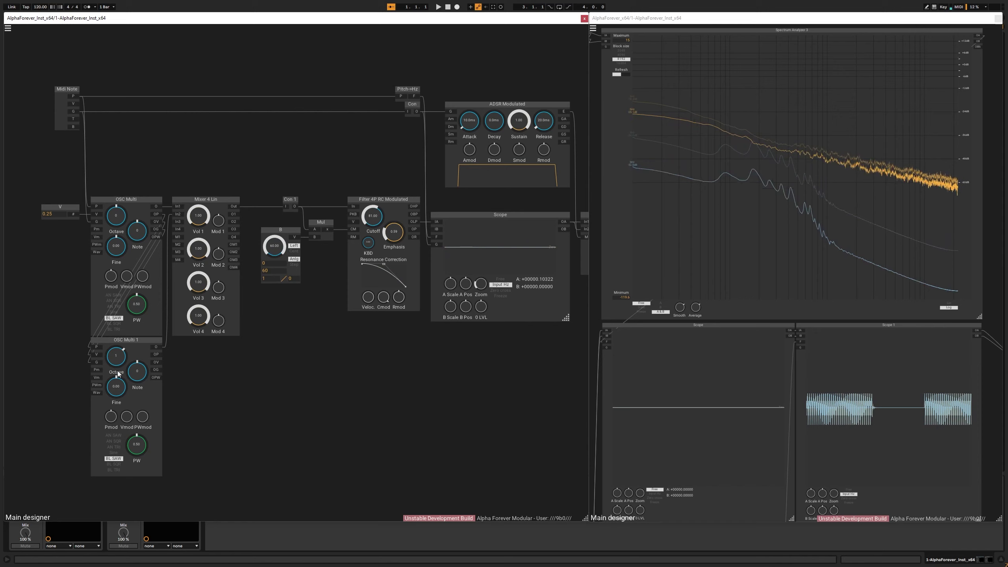
Step: Raise OSC Multi 1's octave and lower the filter's cutoff
left_click_drag(116, 362, 128, 340)
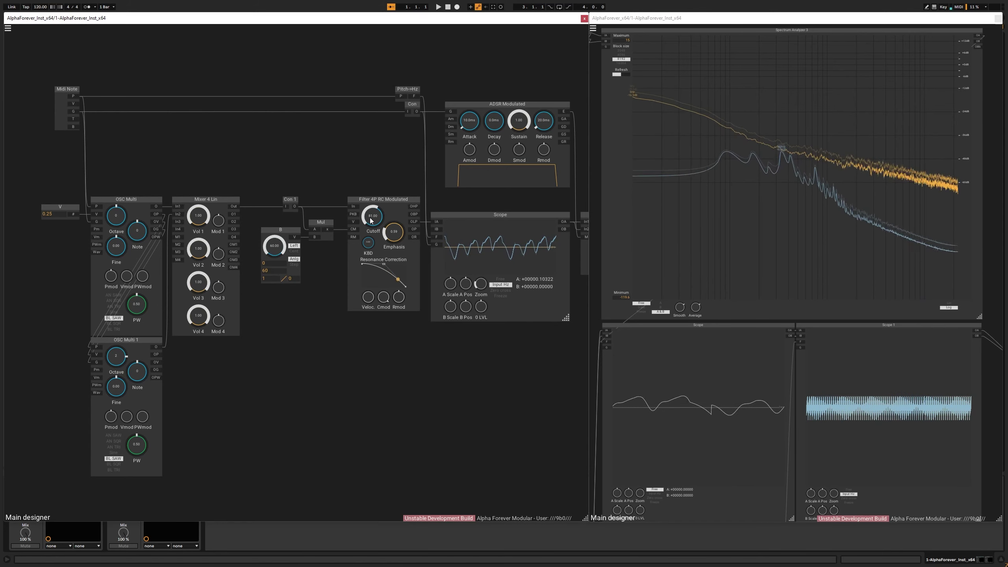
left_click_drag(369, 223, 395, 226)
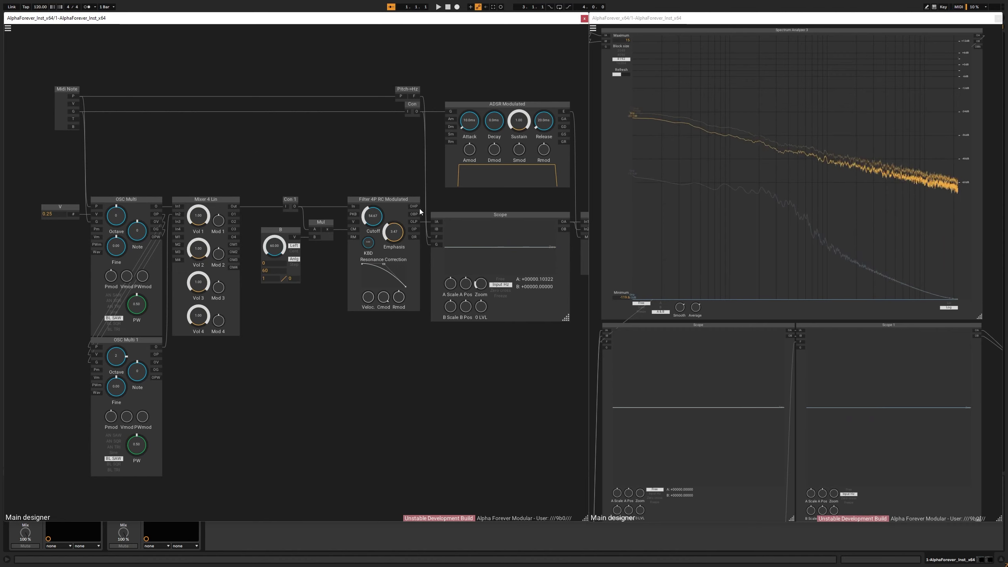
Step: Insert a Con on the Midi Note's pitch wire, connect it to the filter's PKB input, and turn the filter's KBD fully up
mouse_move(417, 208)
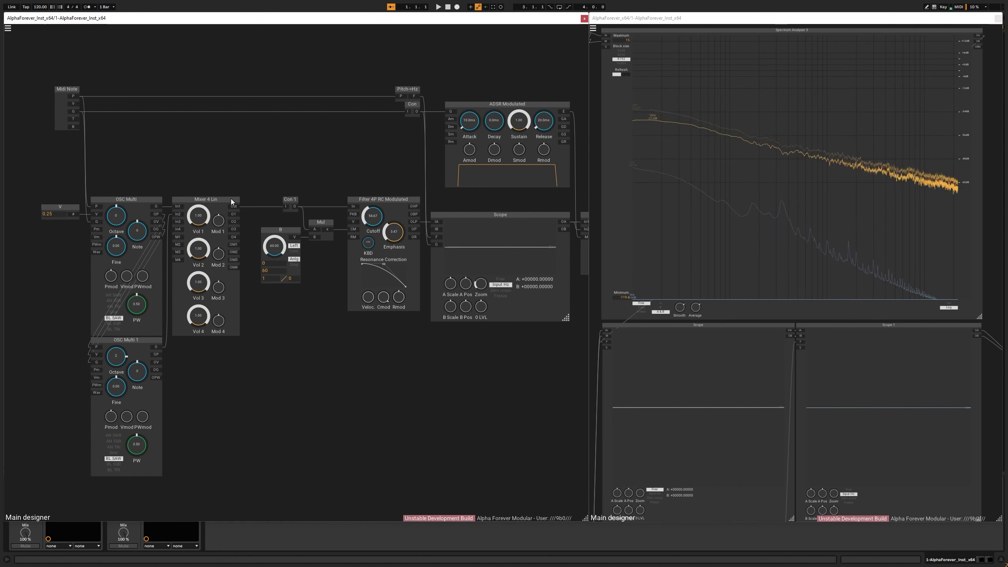
mouse_move(156, 216)
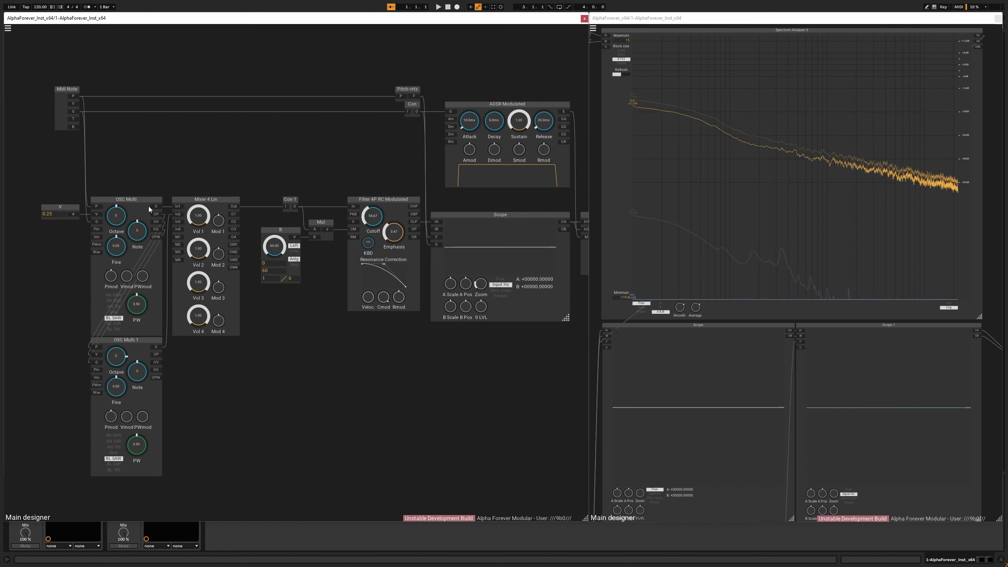
double_click(354, 95)
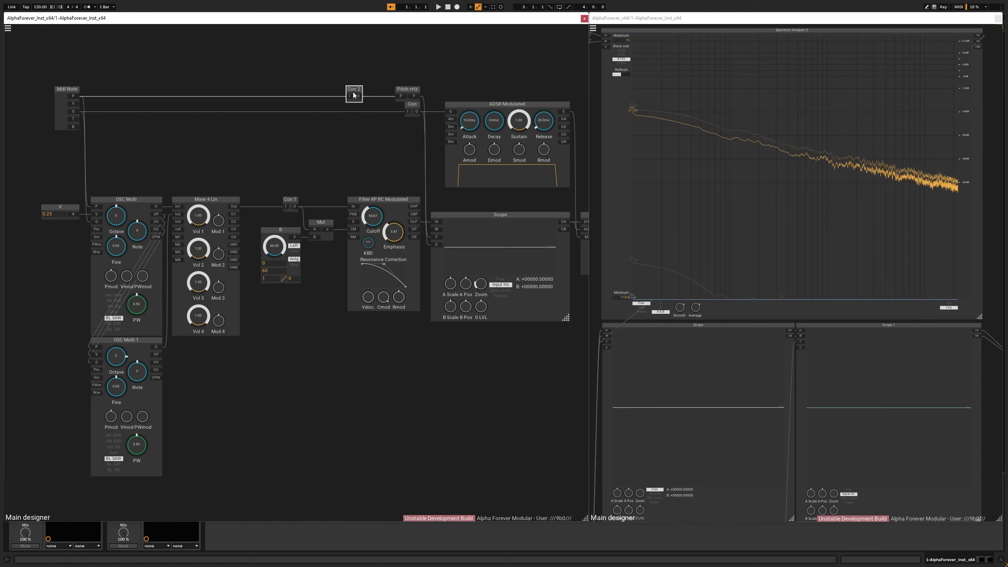
left_click_drag(359, 97, 334, 97)
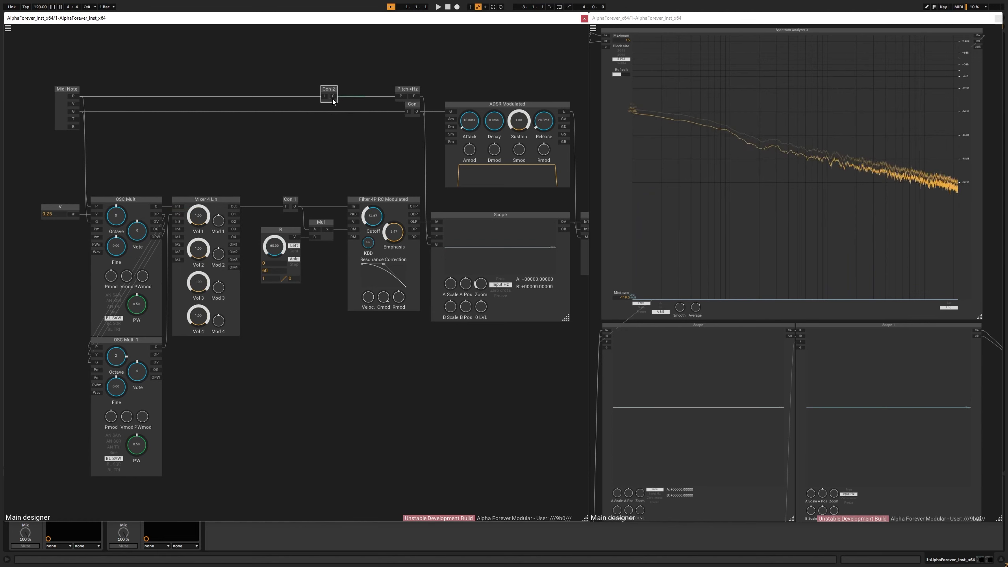
left_click_drag(352, 164, 369, 206)
left_click(369, 141)
Step: Set OSC Multi 1's Fine to 0.01, raise its octave further, and raise the filter's cutoff
left_click_drag(372, 217, 373, 191)
left_click_drag(116, 387, 117, 382)
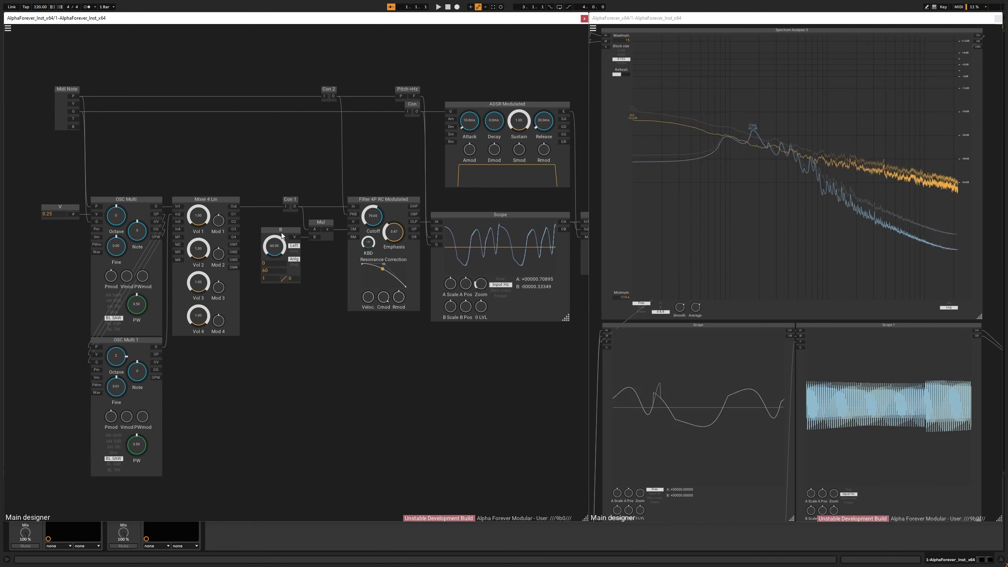
left_click_drag(119, 359, 119, 354)
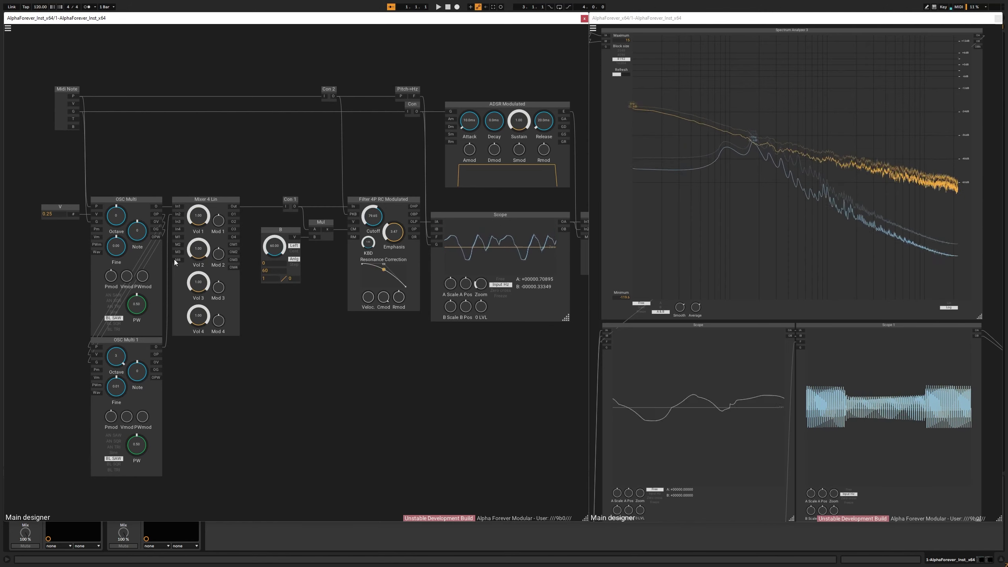
left_click_drag(372, 221, 381, 204)
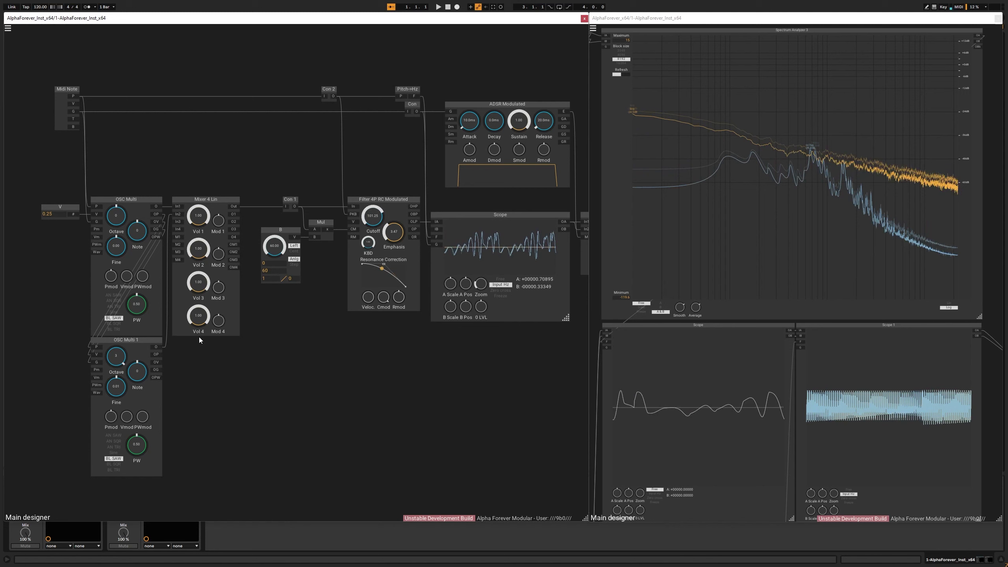
Step: Select the modules from the Midi Note through the filter and move them away from the scope to make room
scroll(239, 151, "down", 1)
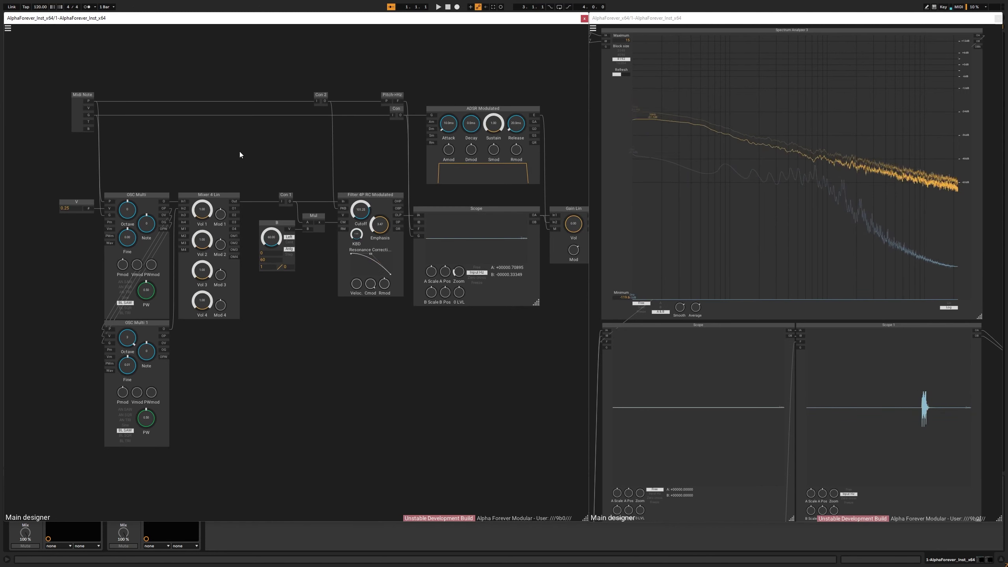
left_click_drag(47, 83, 315, 473)
left_click(312, 217, "shift")
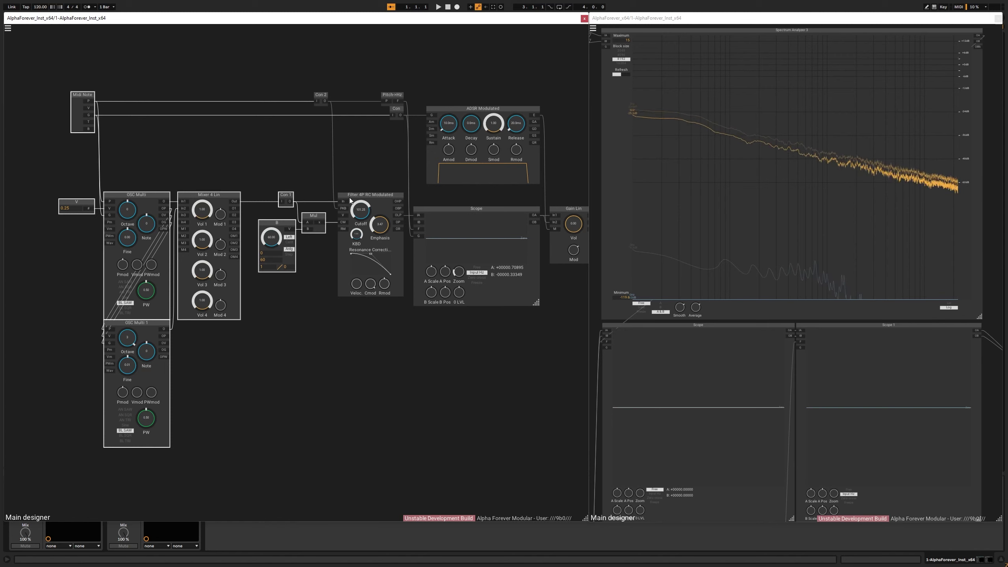
left_click(351, 199, "shift")
left_click_drag(376, 195, 269, 195)
Step: Insert a second Filter 4P RC Modulated on the wire between the first filter's OLP output and the scope
scroll(334, 231, "up", 4)
right_click(292, 212)
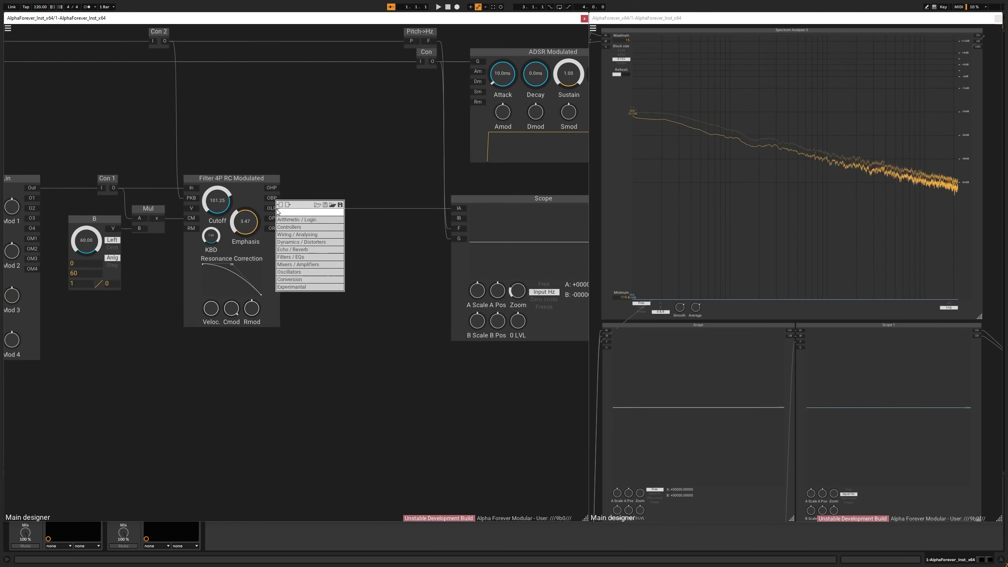
type("fil")
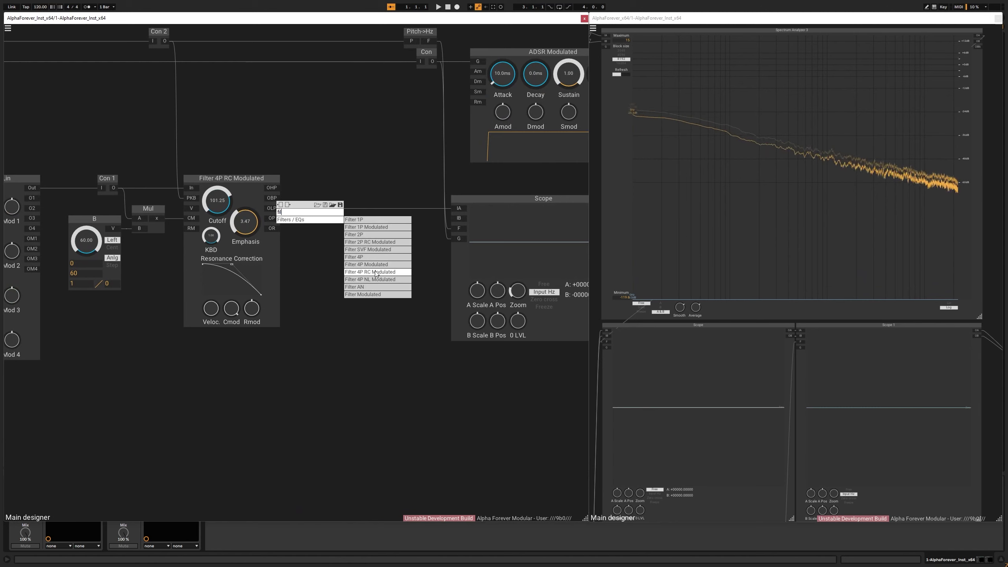
left_click(369, 272)
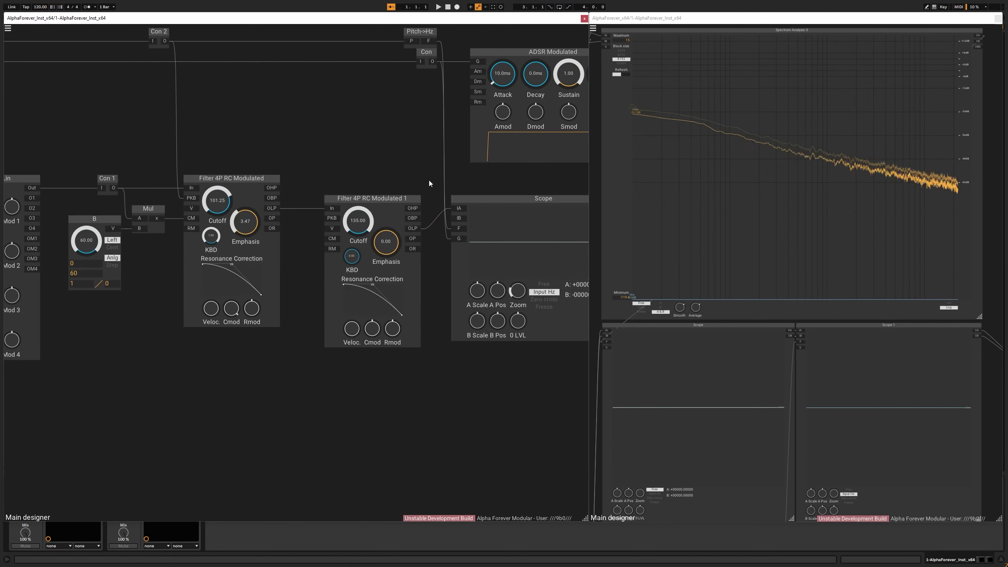
Step: Lower the second filter's cutoff to 0.00
left_click_drag(430, 181, 374, 177)
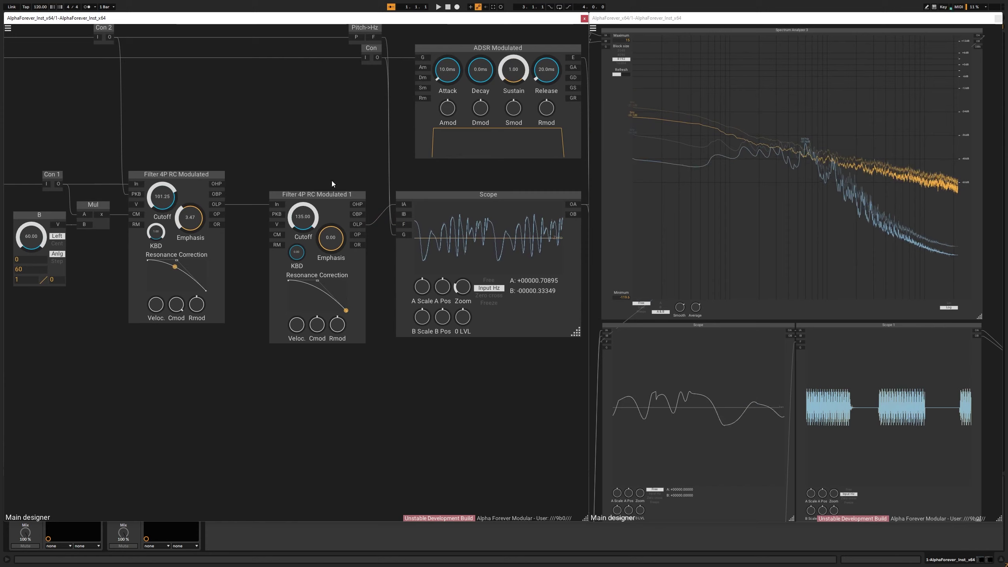
left_click_drag(305, 215, 391, 304)
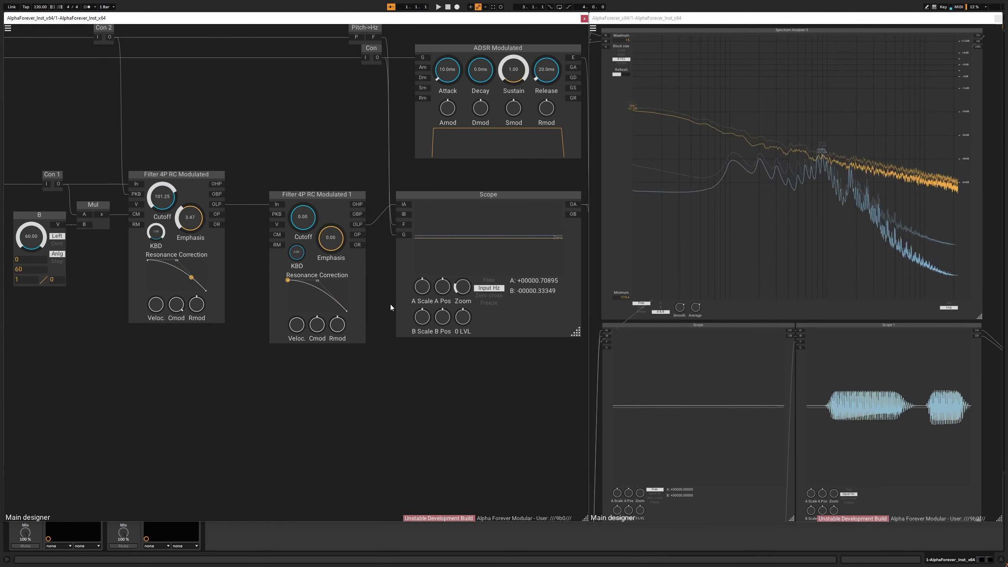
scroll(277, 106, "down", 2)
left_click_drag(218, 183, 223, 167)
left_click_drag(297, 182, 345, 184)
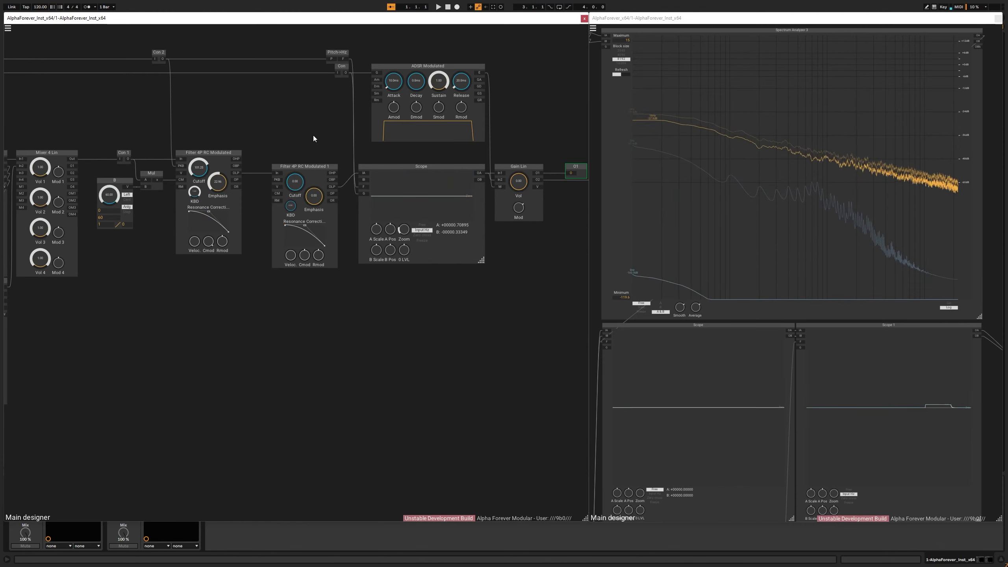
scroll(314, 138, "down", 4)
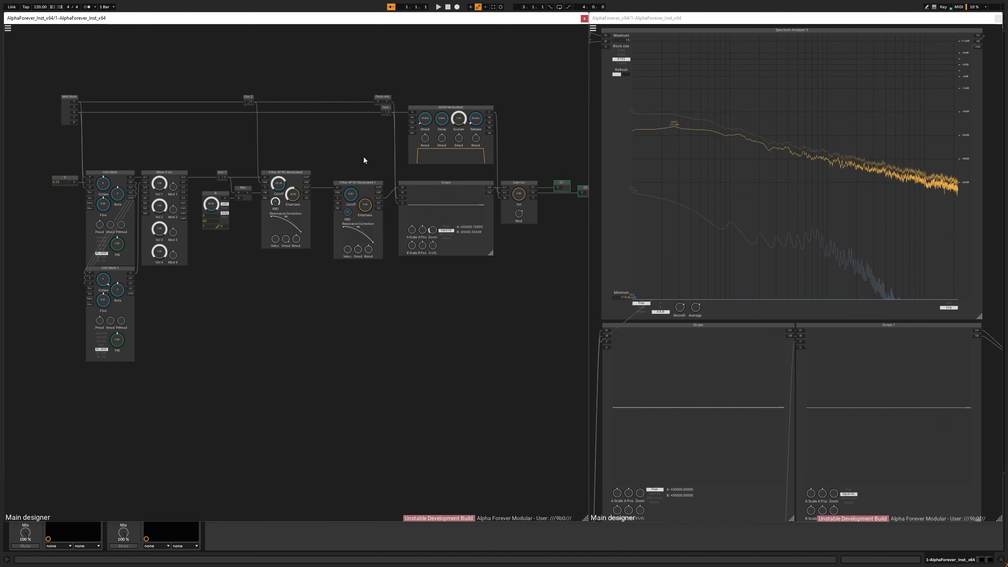